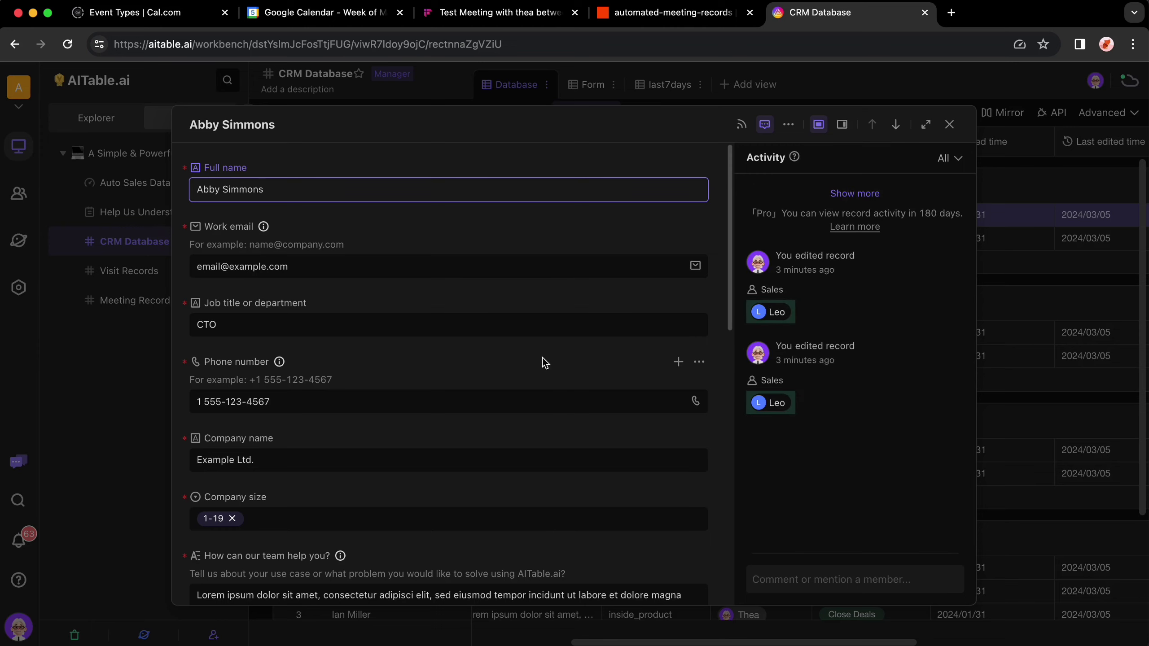
Step: Scroll through the expanded CRM Database lead record before returning to the CRM overview
{"action": "scroll", "coordinate": [538, 362], "scroll_direction": "down", "scroll_amount": 5}
{"action": "scroll", "coordinate": [538, 362], "scroll_direction": "down", "scroll_amount": 4}
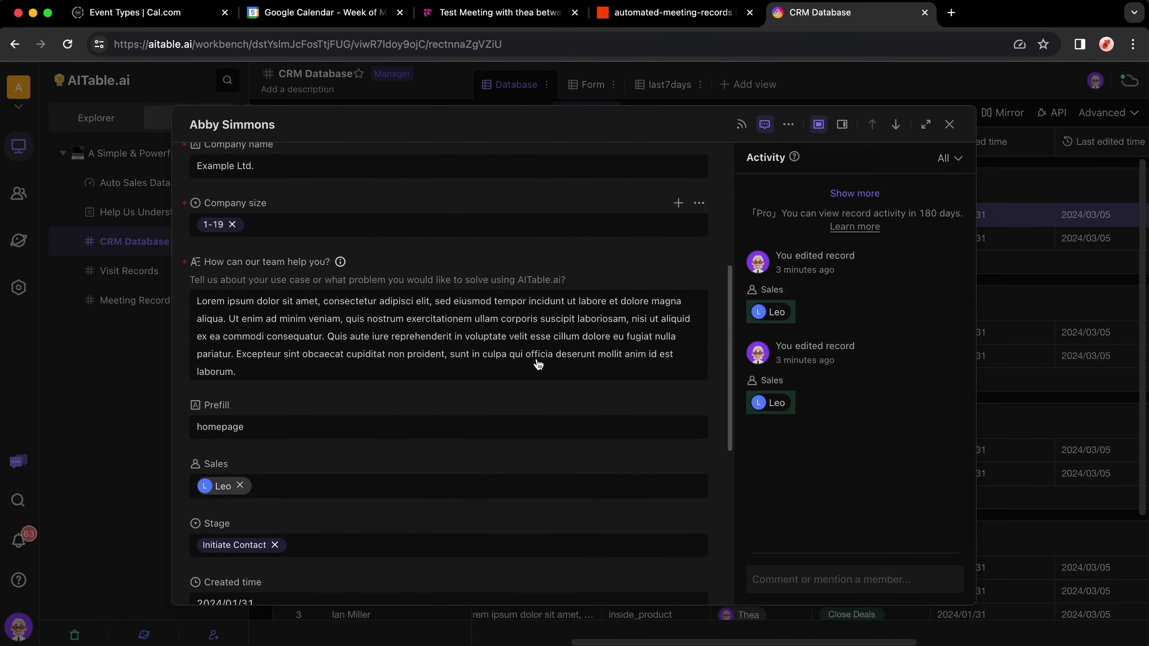
{"action": "scroll", "coordinate": [537, 359], "scroll_direction": "down", "scroll_amount": 6}
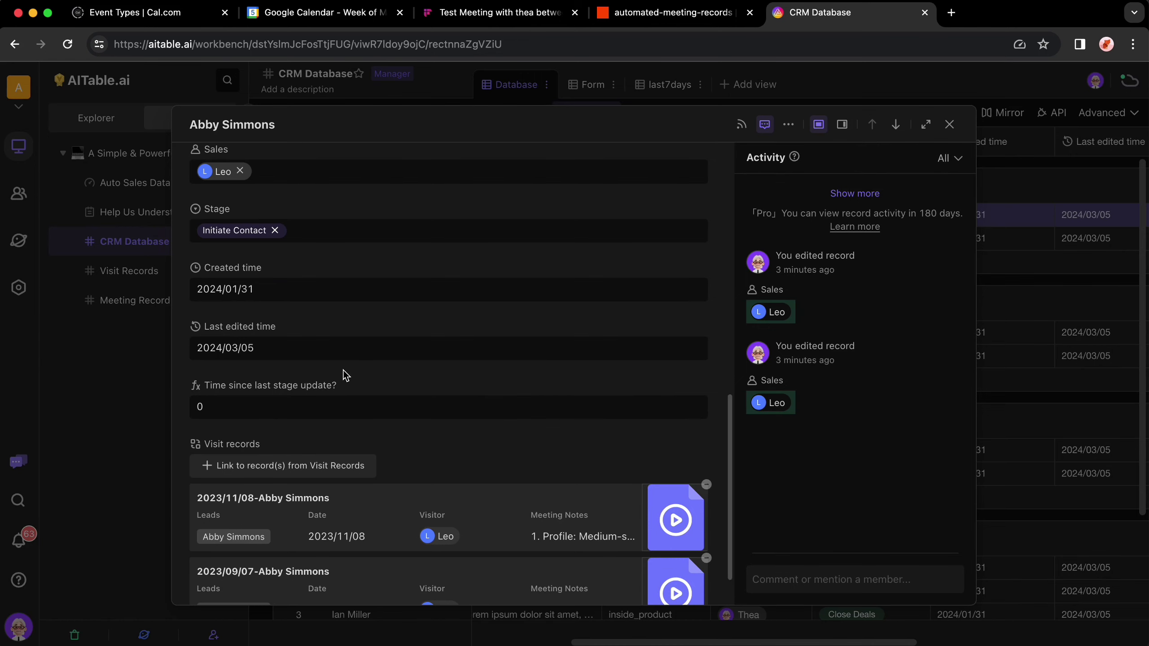
{"action": "scroll", "coordinate": [345, 376], "scroll_direction": "down", "scroll_amount": 2}
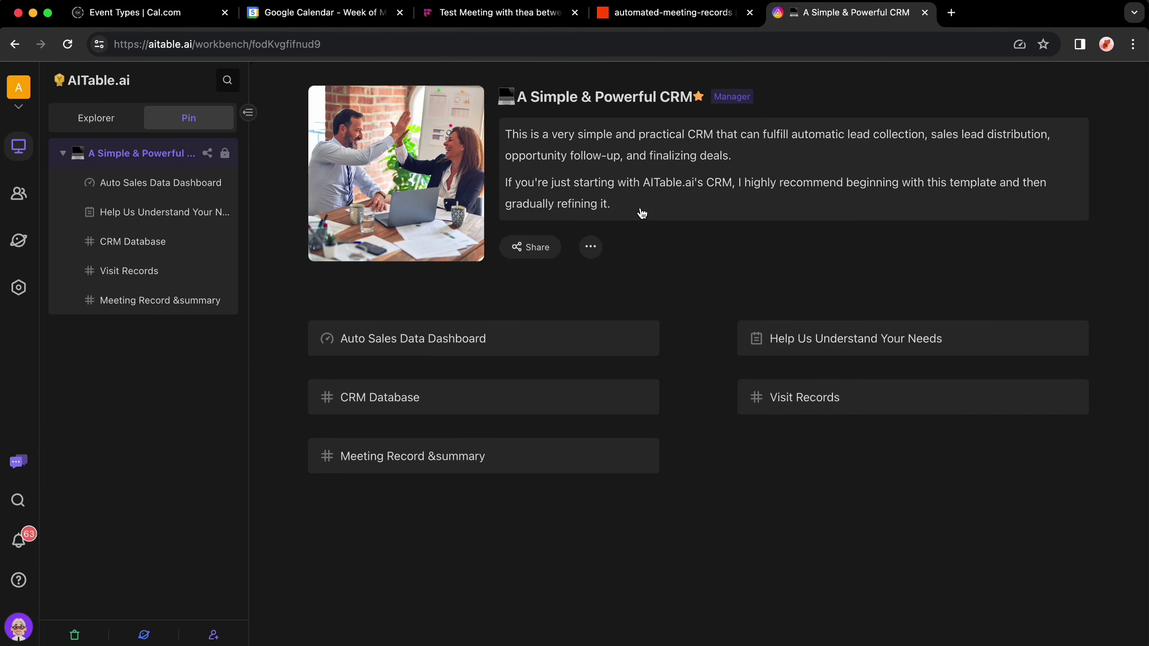
Step: Review the Auto Sales Data Dashboard, then pick the 3:30pm Friday, March 1 booking slot
{"action": "left_click", "coordinate": [164, 185]}
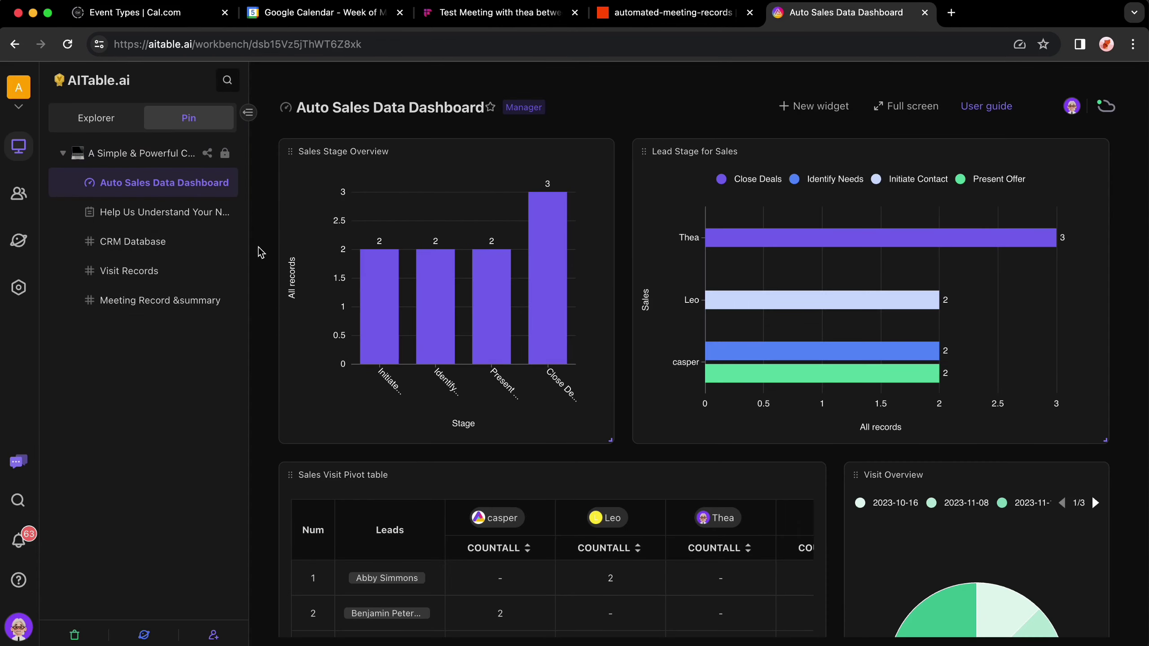
{"action": "scroll", "coordinate": [306, 308], "scroll_direction": "down", "scroll_amount": 5}
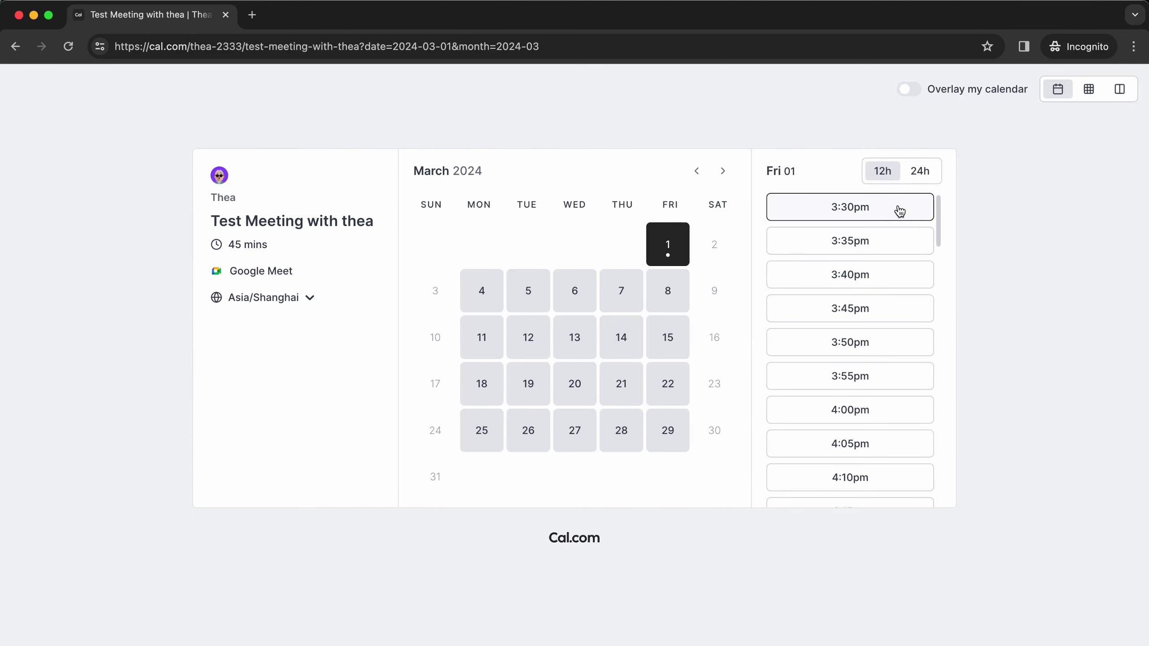
{"action": "left_click", "coordinate": [850, 207]}
Step: Enter the booker's name and e-mail, add a guest's e-mail, and confirm the booking
{"action": "type", "text": "Casper"}
{"action": "key", "text": "Tab"}
{"action": "left_click", "coordinate": [617, 389]}
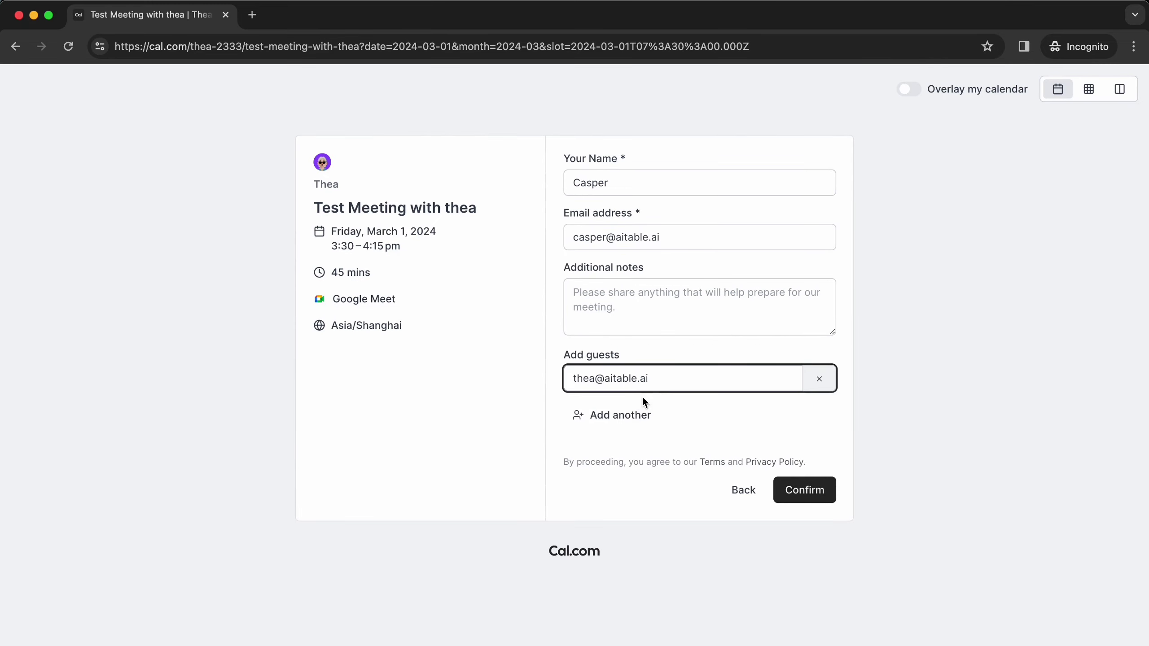
{"action": "left_click", "coordinate": [804, 462]}
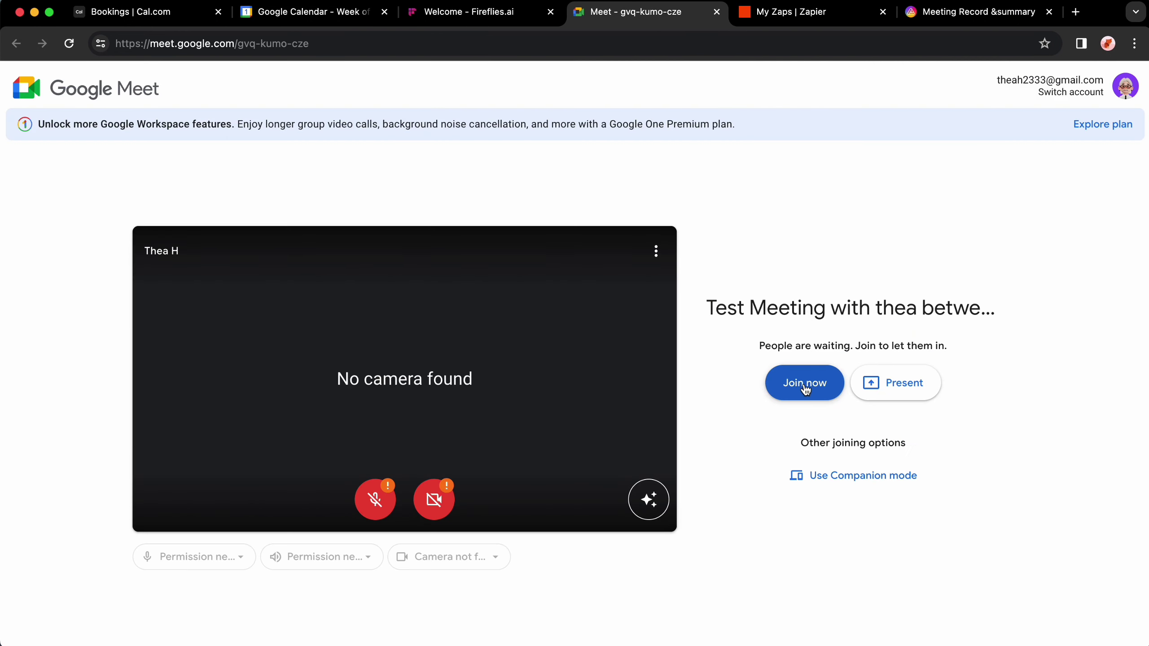
Step: Join the Google Meet test call, admit the Fireflies notetaker, and scroll the resulting records
{"action": "left_click", "coordinate": [805, 385]}
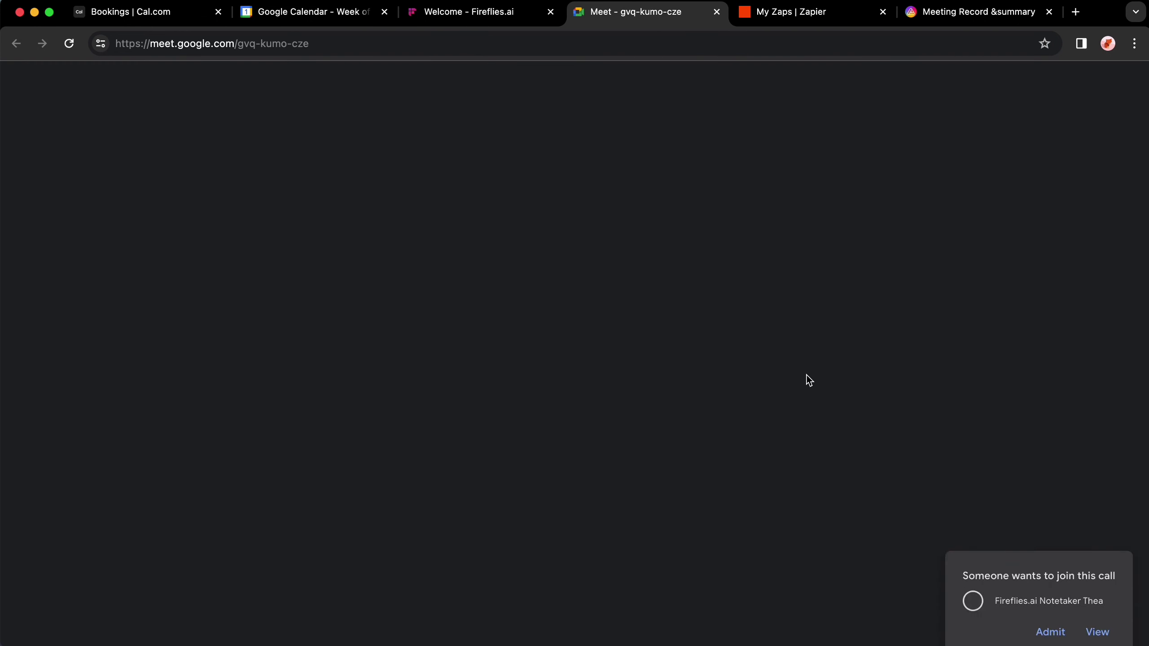
{"action": "left_click", "coordinate": [1051, 528]}
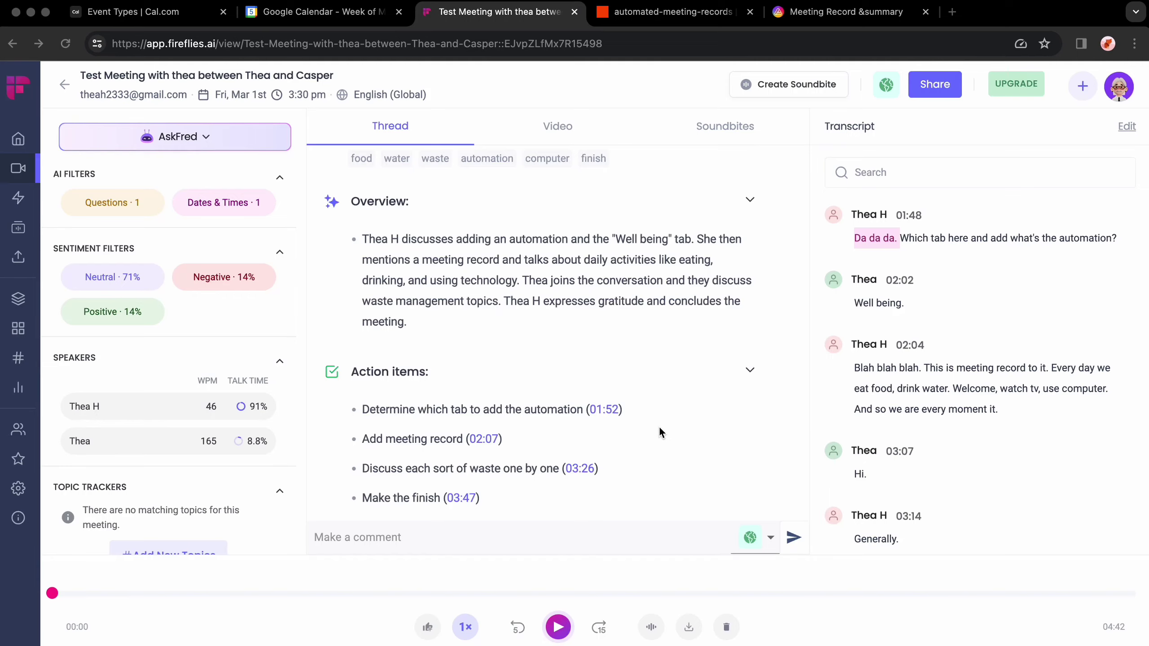
{"action": "scroll", "coordinate": [659, 426], "scroll_direction": "down", "scroll_amount": 20}
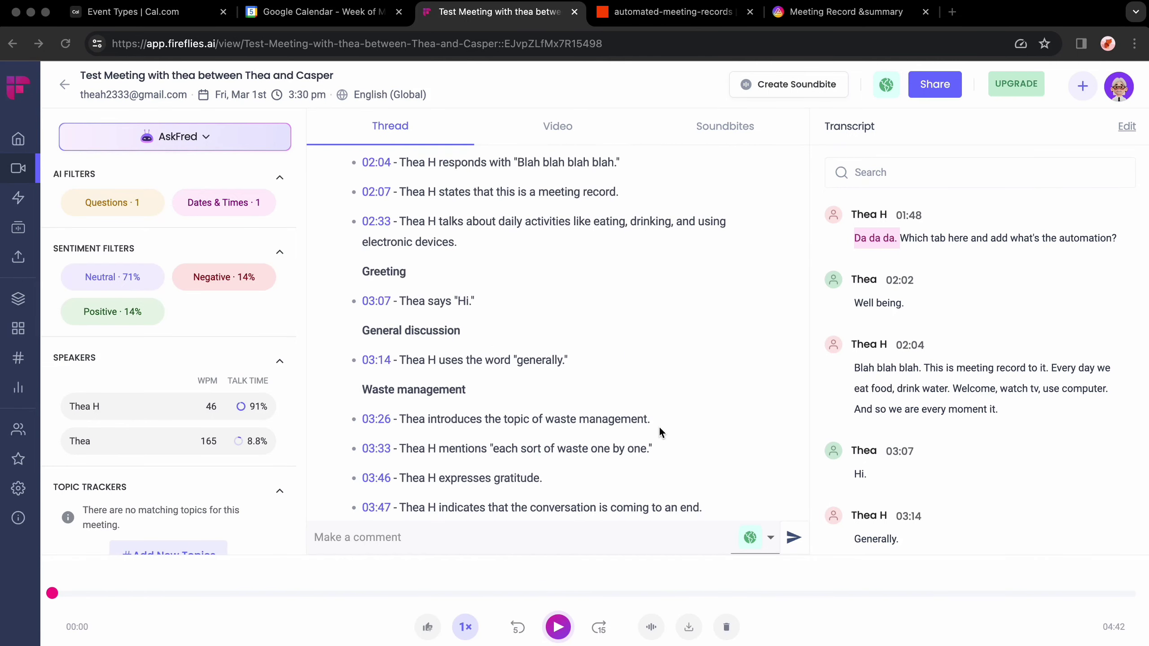
{"action": "scroll", "coordinate": [1046, 419], "scroll_direction": "down", "scroll_amount": 10}
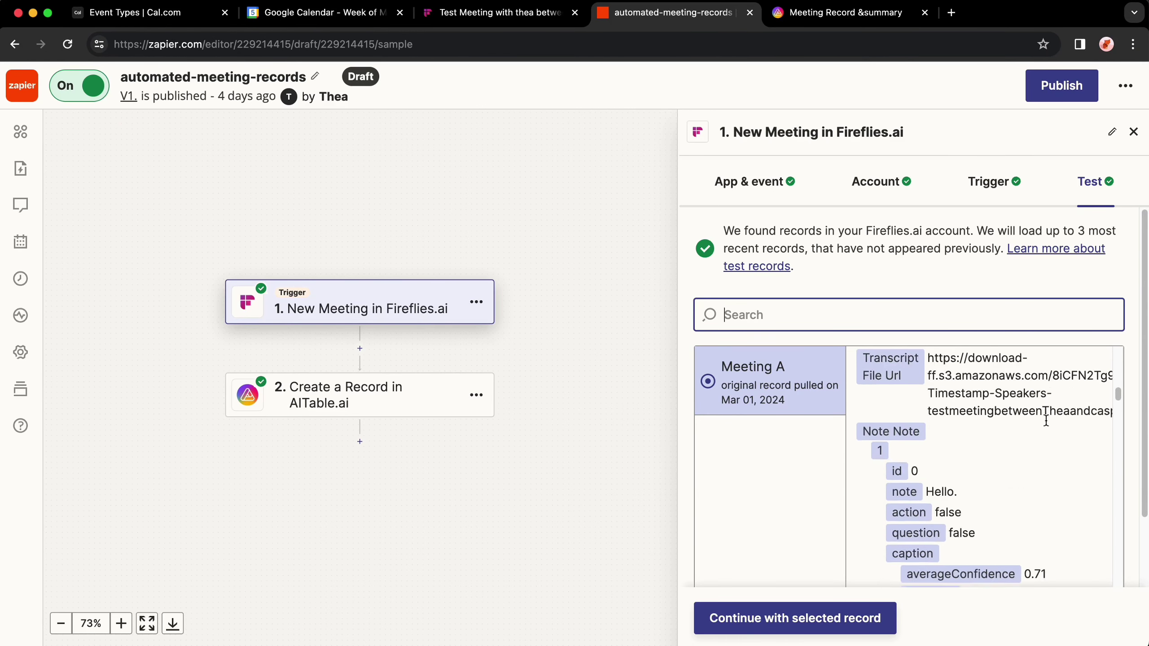
{"action": "scroll", "coordinate": [1047, 428], "scroll_direction": "down", "scroll_amount": 10}
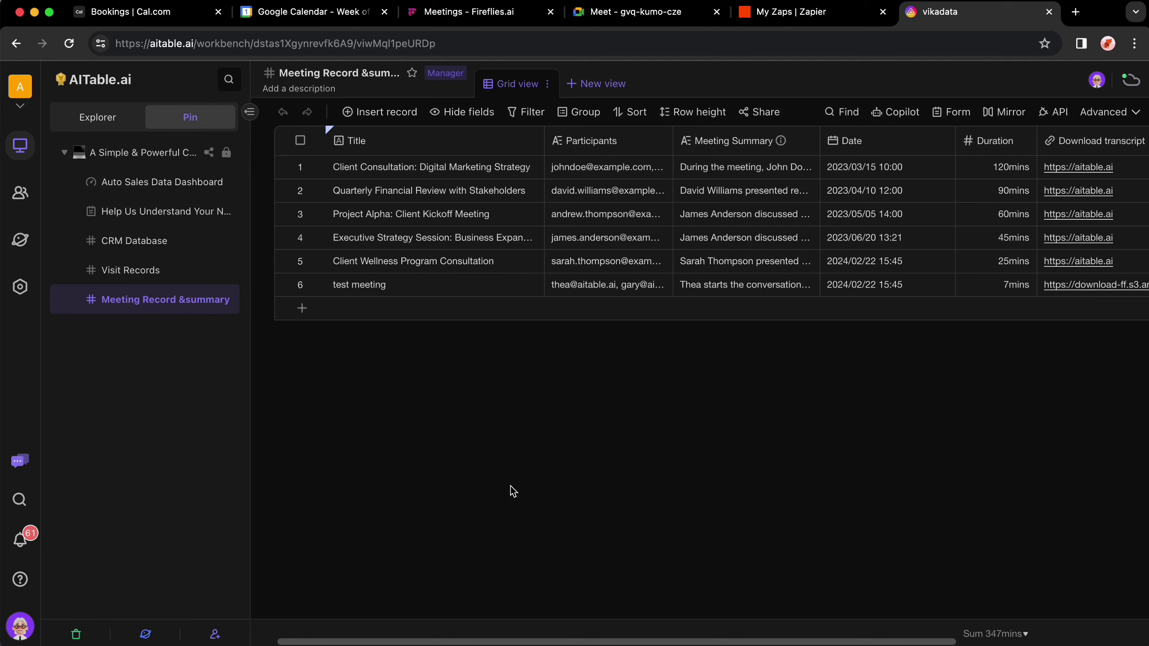
Step: Inspect the new meeting record's participants, date and transcript download link
{"action": "left_click", "coordinate": [606, 309]}
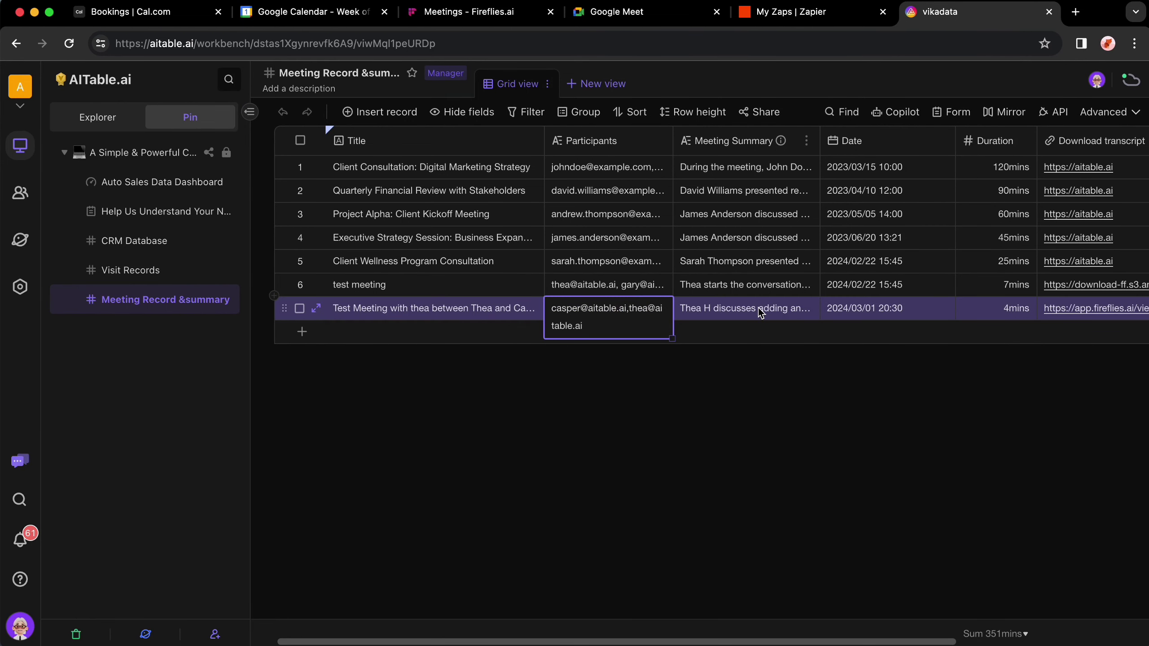
{"action": "left_click", "coordinate": [879, 315]}
{"action": "left_click", "coordinate": [1100, 312]}
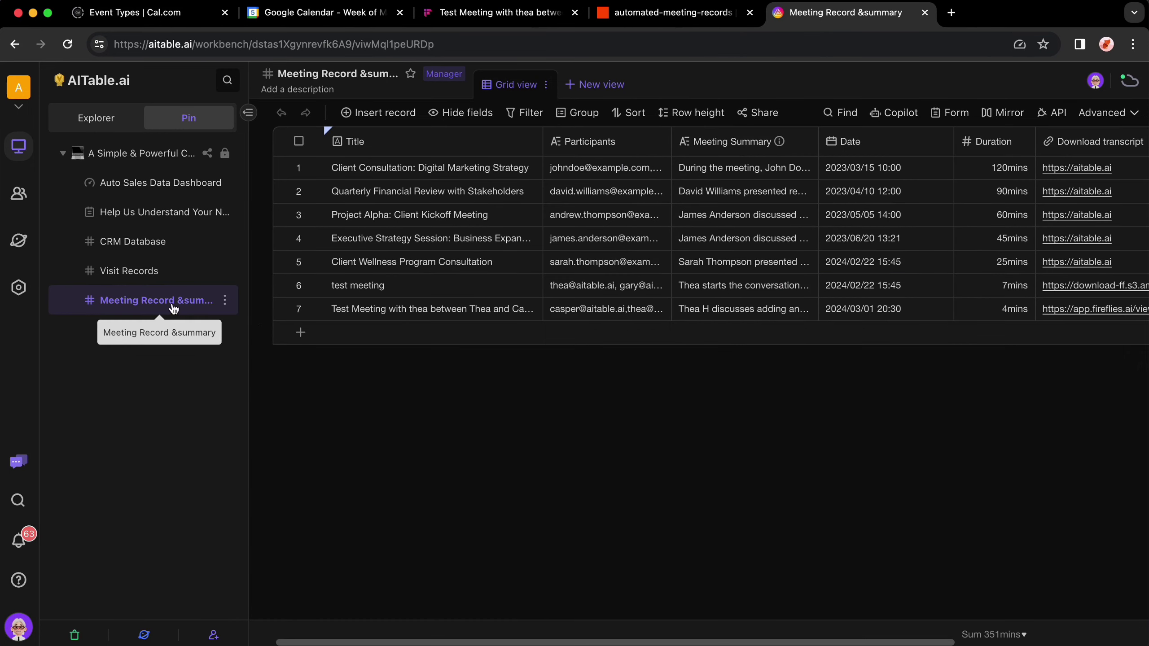
{"action": "scroll", "coordinate": [642, 312], "scroll_direction": "right", "scroll_amount": 2}
Step: Read the first meeting's summary and expand that record to view it in full
{"action": "left_click", "coordinate": [714, 172]}
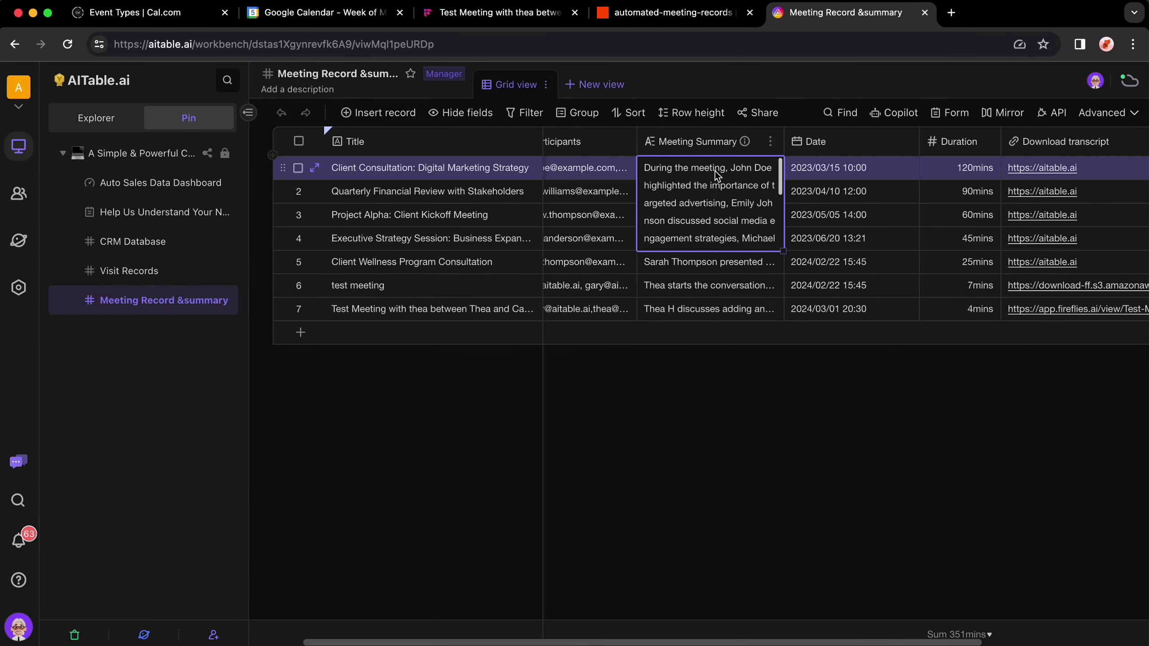
{"action": "scroll", "coordinate": [708, 212], "scroll_direction": "down", "scroll_amount": 2}
{"action": "left_click", "coordinate": [325, 169]}
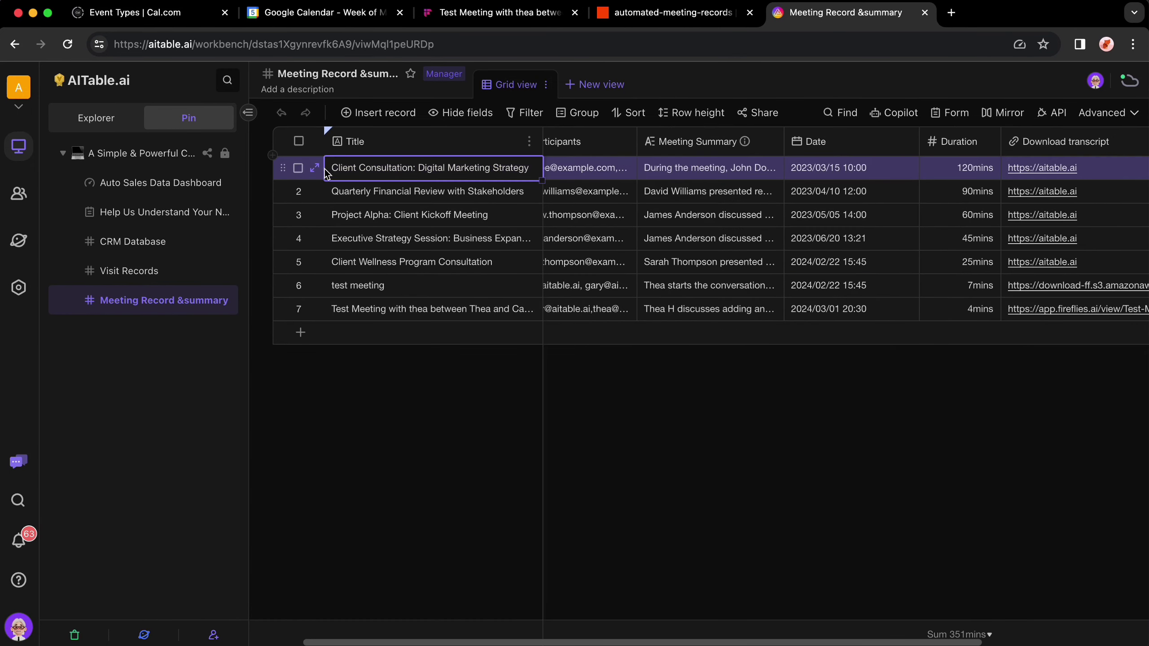
{"action": "left_click", "coordinate": [315, 168]}
{"action": "scroll", "coordinate": [546, 385], "scroll_direction": "down", "scroll_amount": 4}
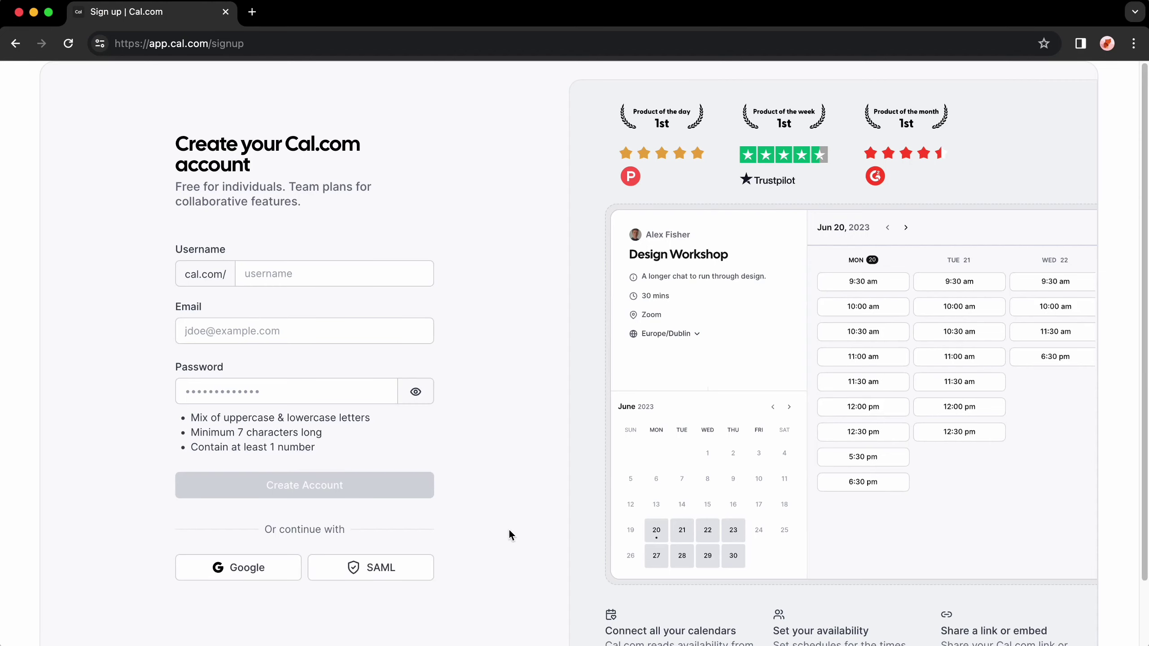
Step: Sign up to Cal.com with Google, then browse Apps, Bookings and the empty Event Types page
{"action": "scroll", "coordinate": [111, 582], "scroll_direction": "down", "scroll_amount": 1}
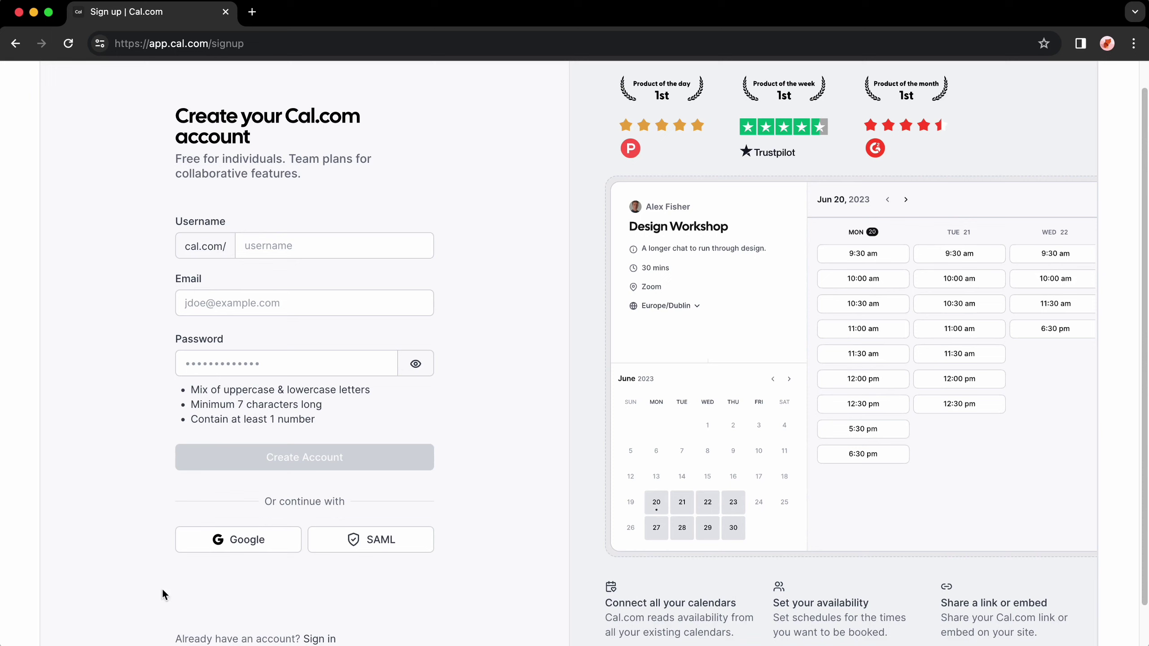
{"action": "left_click", "coordinate": [245, 543]}
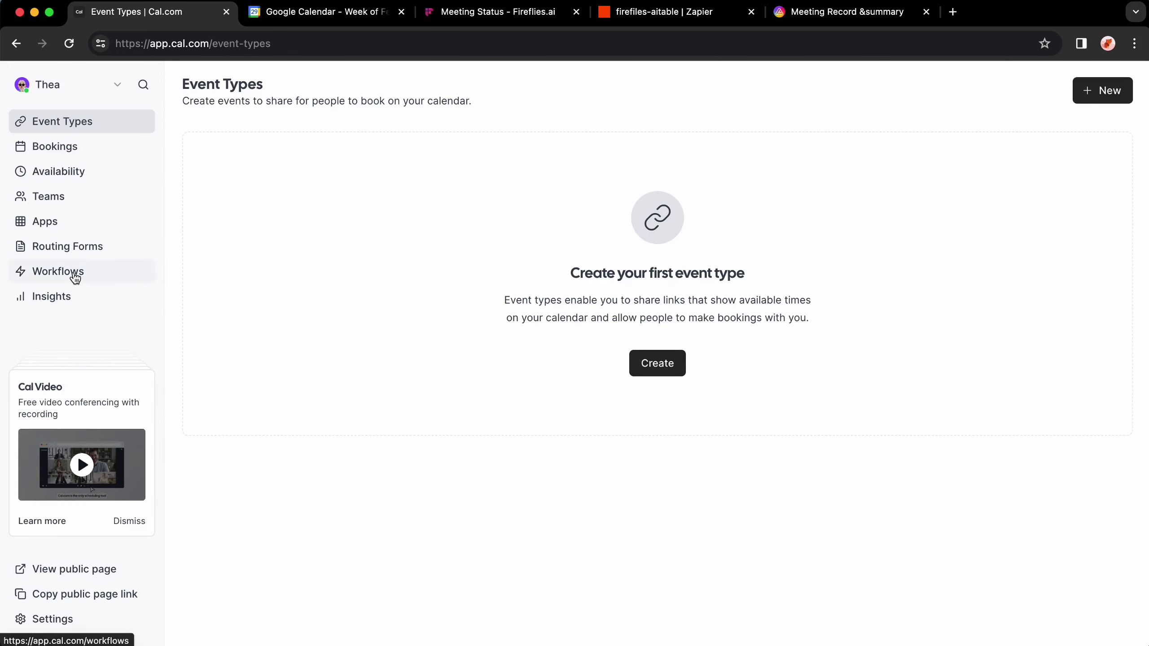
{"action": "left_click", "coordinate": [68, 224]}
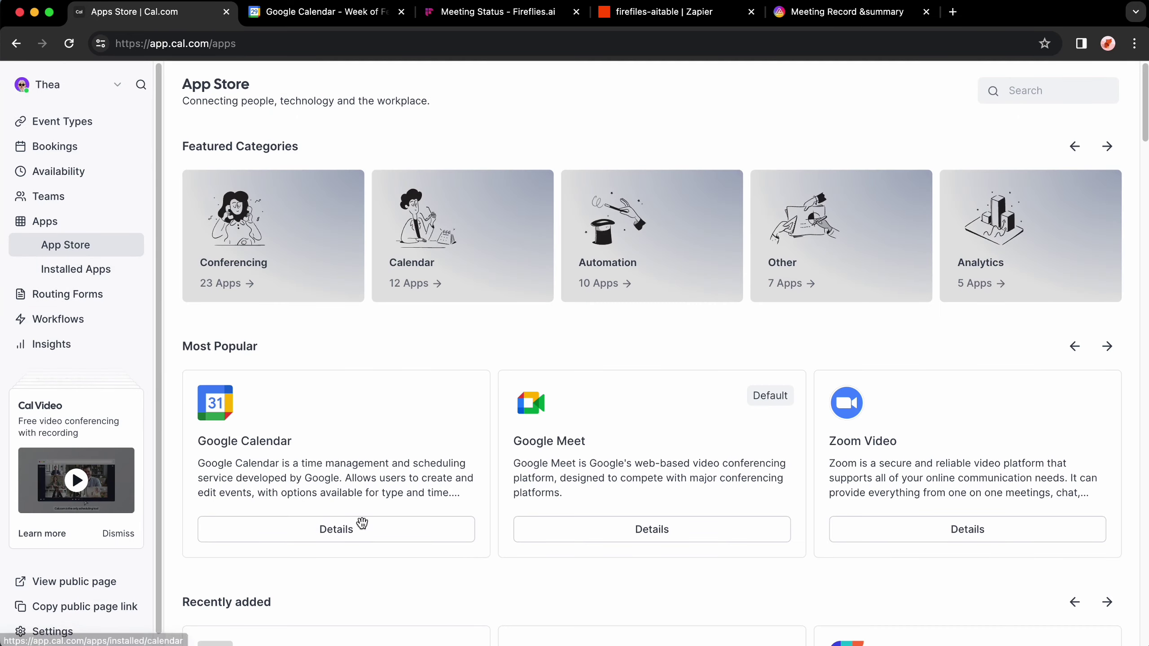
{"action": "left_click", "coordinate": [105, 147]}
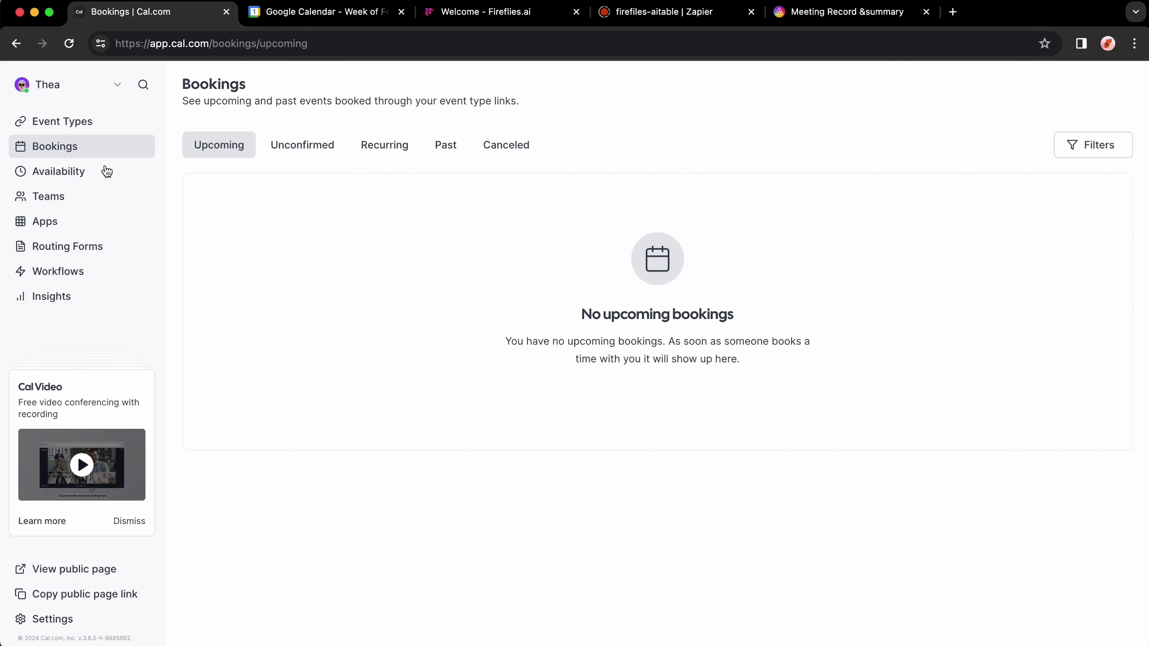
{"action": "left_click", "coordinate": [90, 121]}
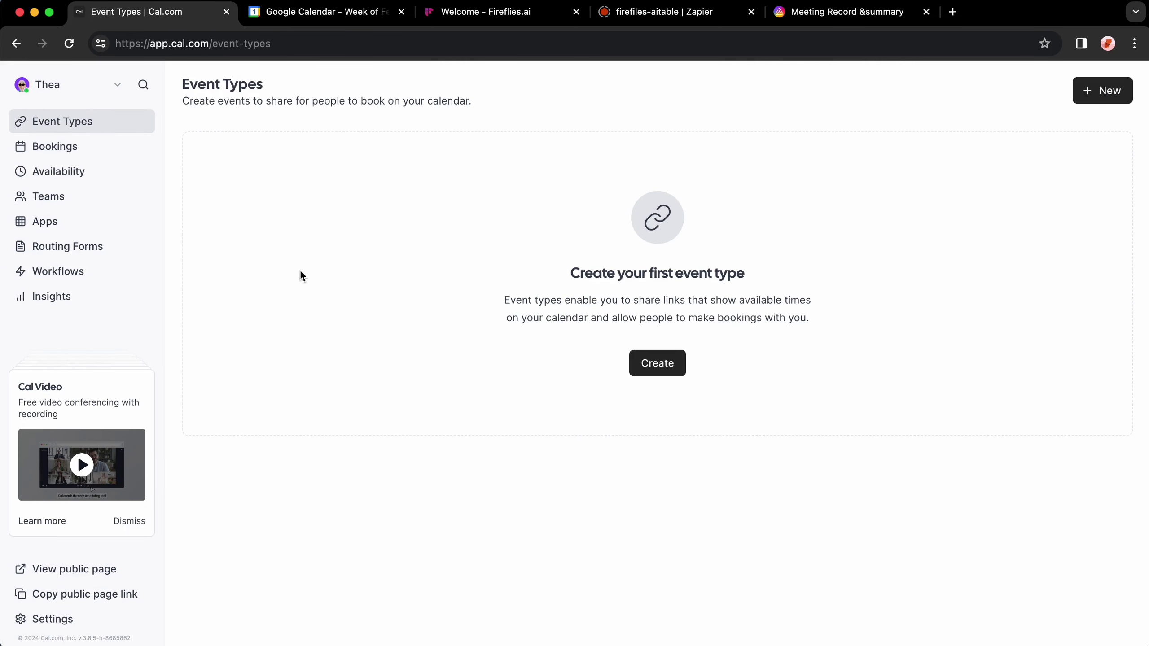
{"action": "left_click", "coordinate": [781, 317]}
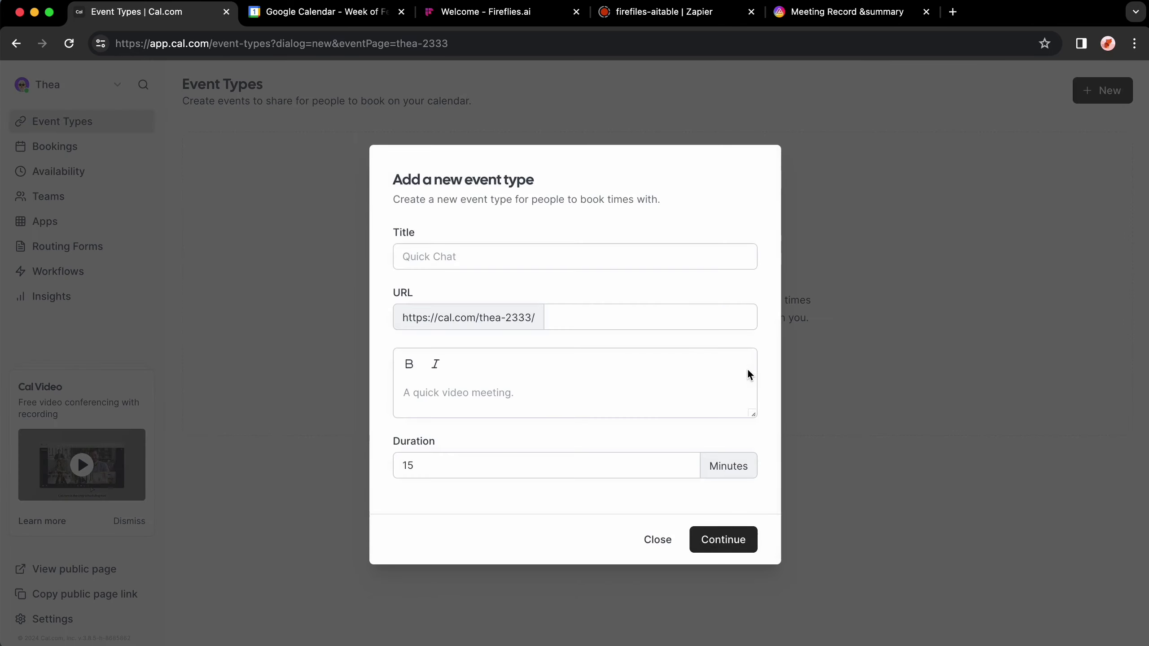
Step: Create the test meeting event type with its duration changed from 15 to 45 minutes
{"action": "left_click", "coordinate": [455, 253]}
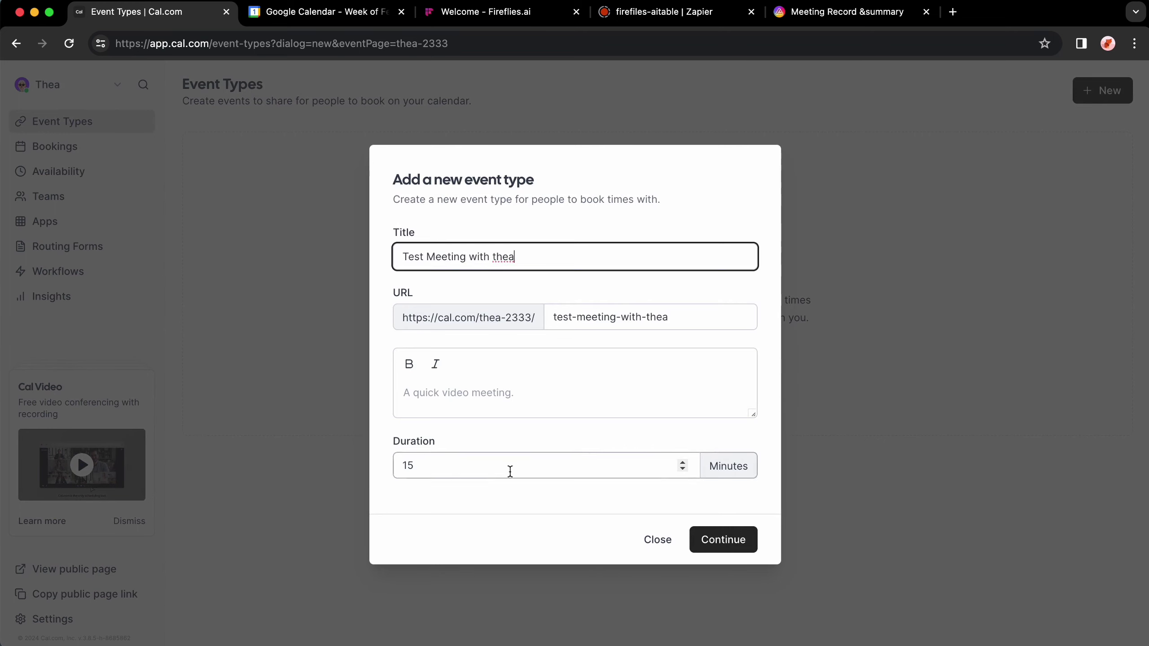
{"action": "left_click_drag", "start_coordinate": [508, 469], "coordinate": [370, 456]}
{"action": "type", "text": "45"}
{"action": "left_click", "coordinate": [723, 541]}
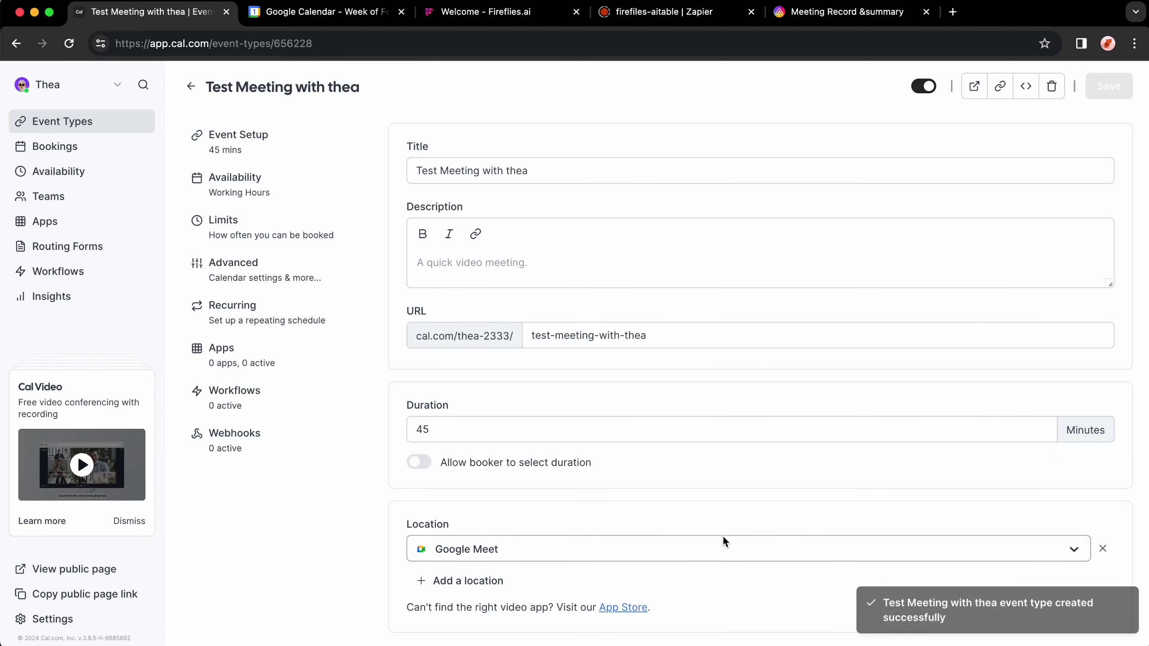
Step: Set the event's location to Google Meet and view its Working Hours availability
{"action": "left_click", "coordinate": [486, 267]}
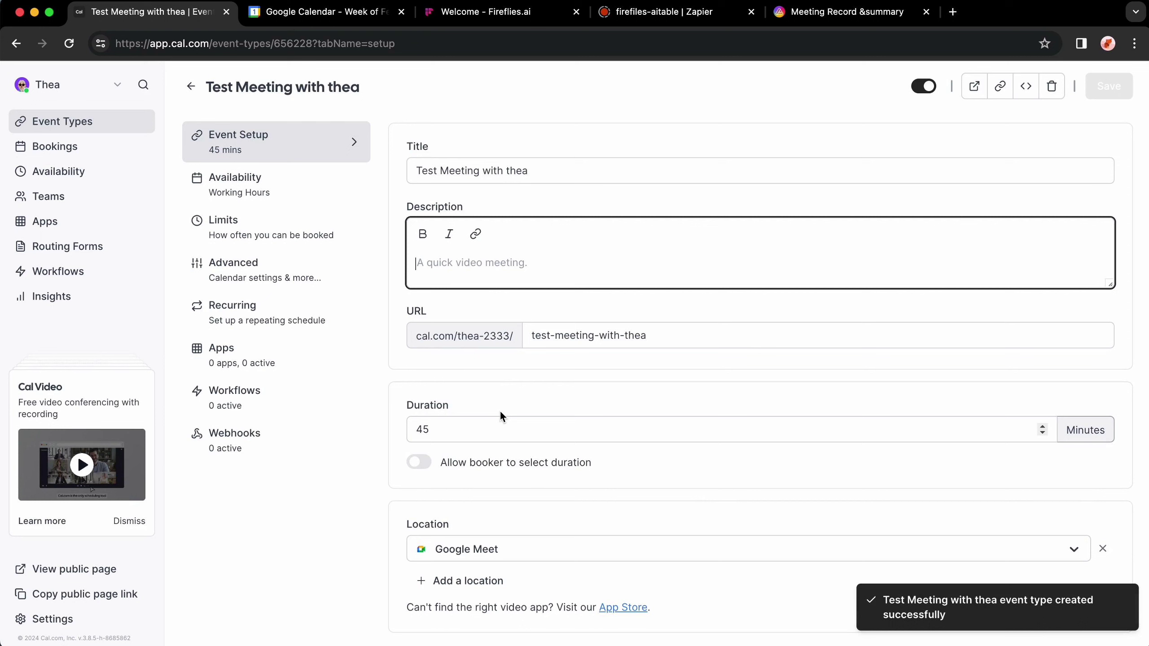
{"action": "left_click", "coordinate": [526, 549]}
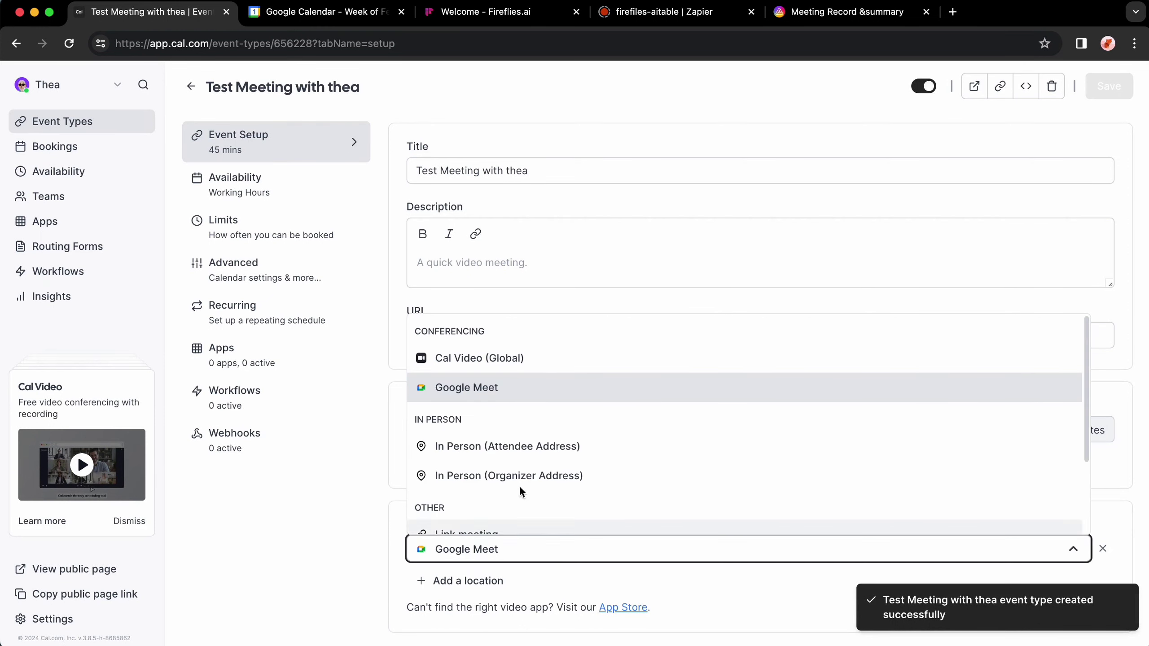
{"action": "left_click", "coordinate": [497, 384]}
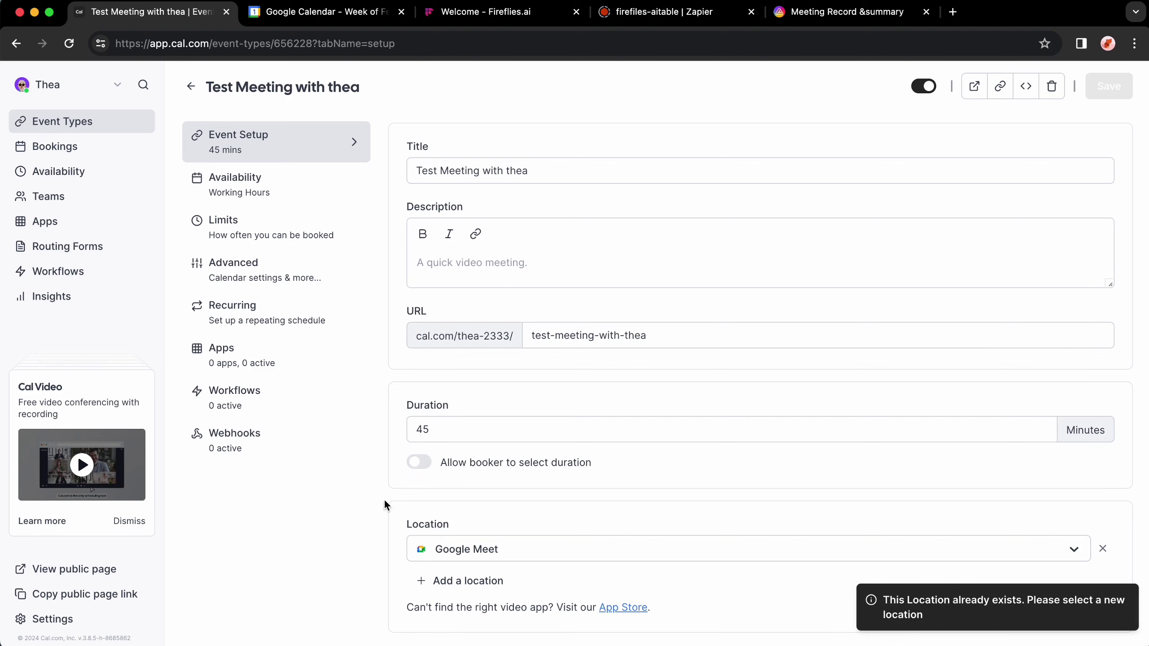
{"action": "left_click", "coordinate": [298, 189]}
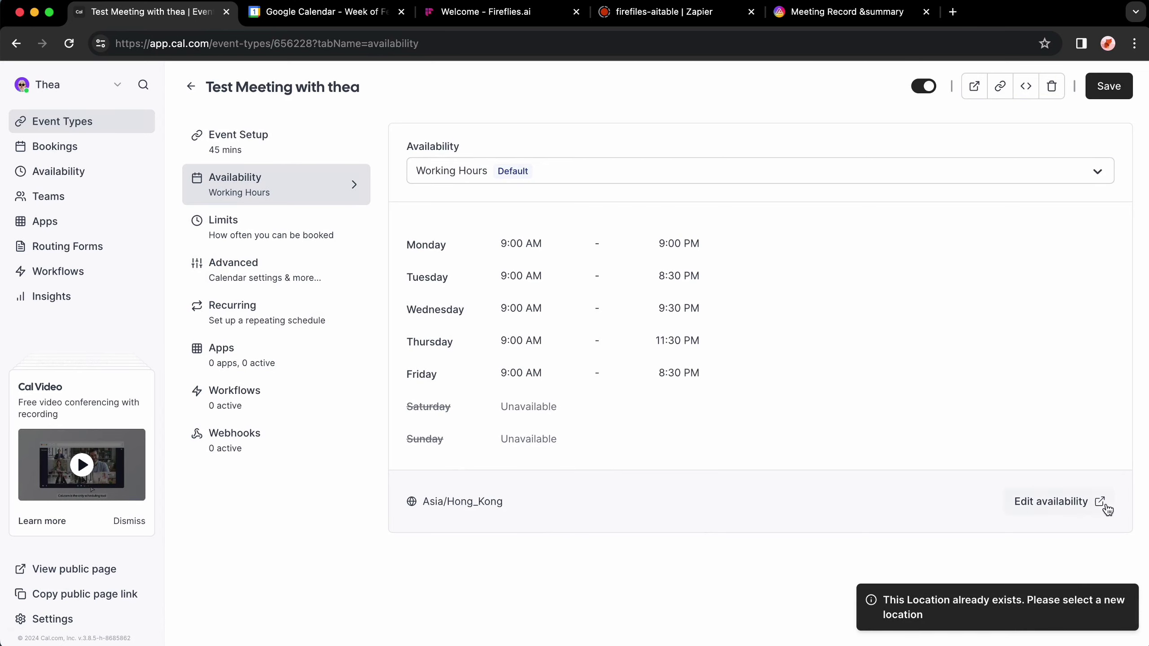
Step: Change Monday's Working Hours end time to 5:30pm and save the schedule
{"action": "left_click", "coordinate": [1074, 503]}
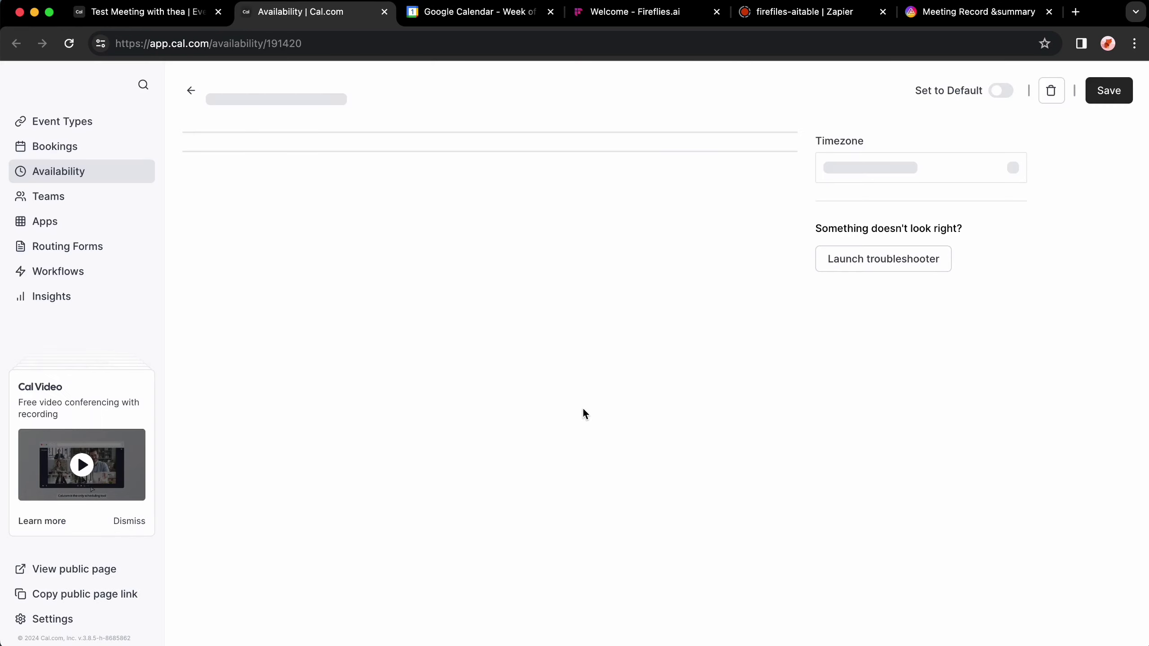
{"action": "left_click", "coordinate": [431, 241]}
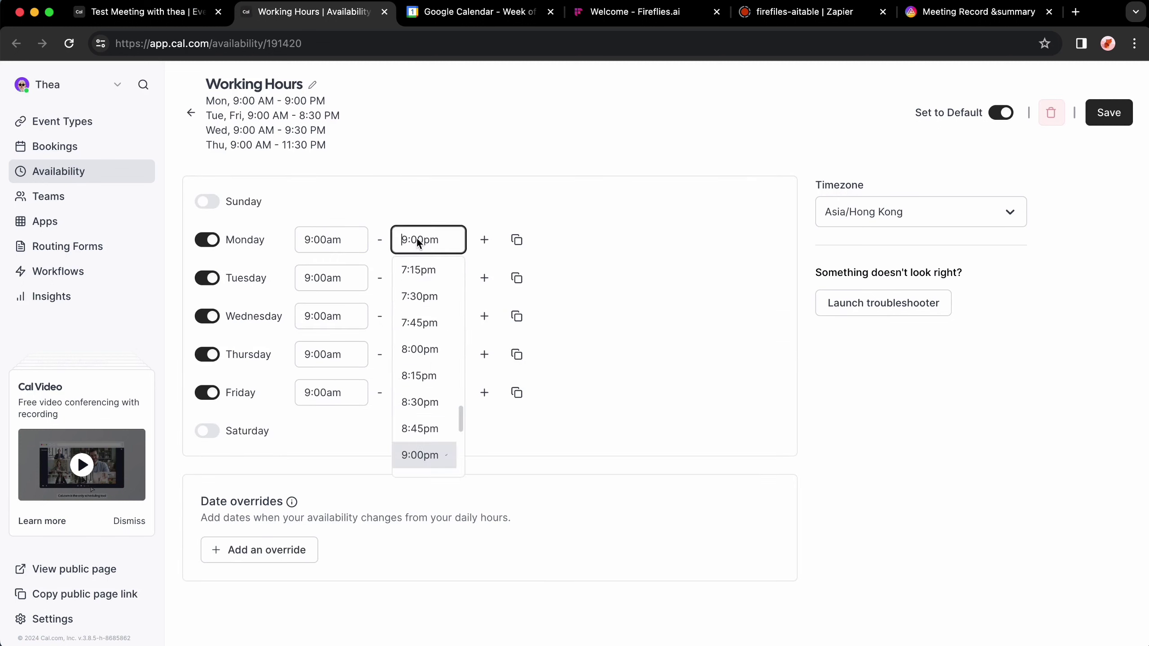
{"action": "scroll", "coordinate": [435, 371], "scroll_direction": "up", "scroll_amount": 3}
{"action": "scroll", "coordinate": [435, 350], "scroll_direction": "up", "scroll_amount": 5}
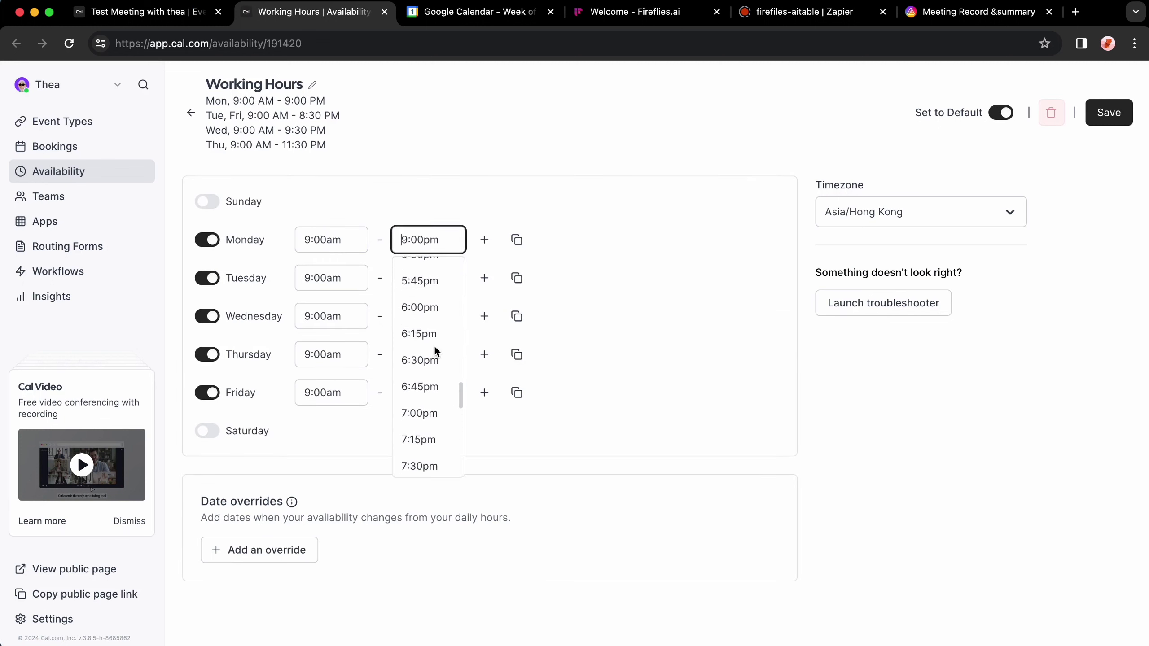
{"action": "left_click", "coordinate": [431, 322]}
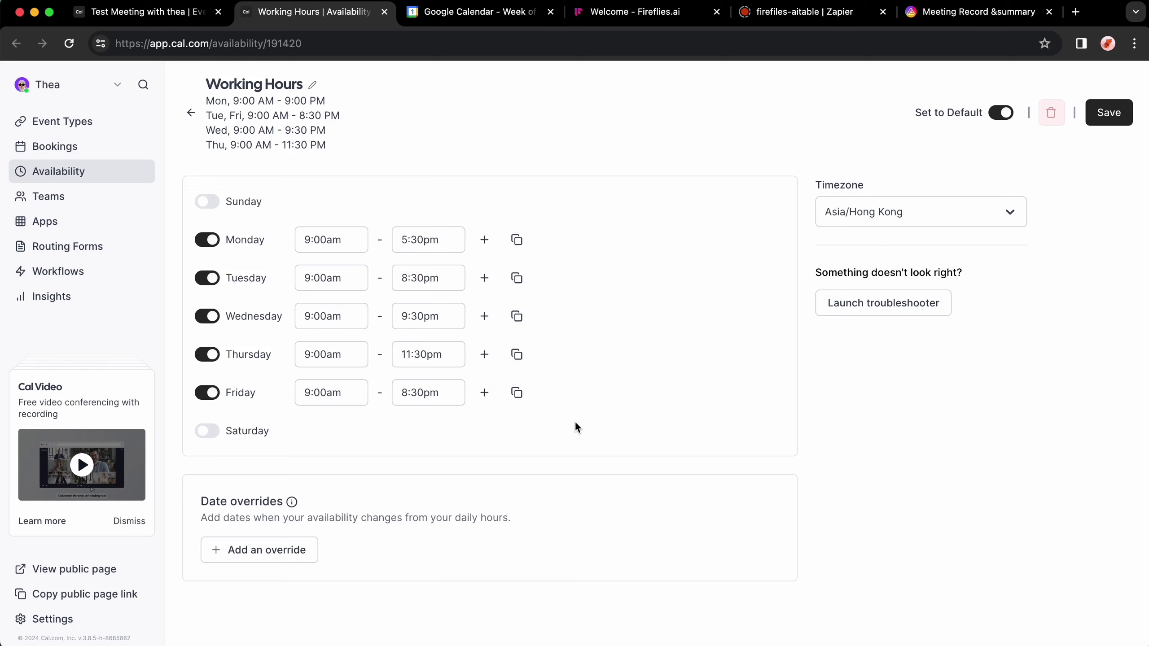
{"action": "left_click", "coordinate": [1119, 122]}
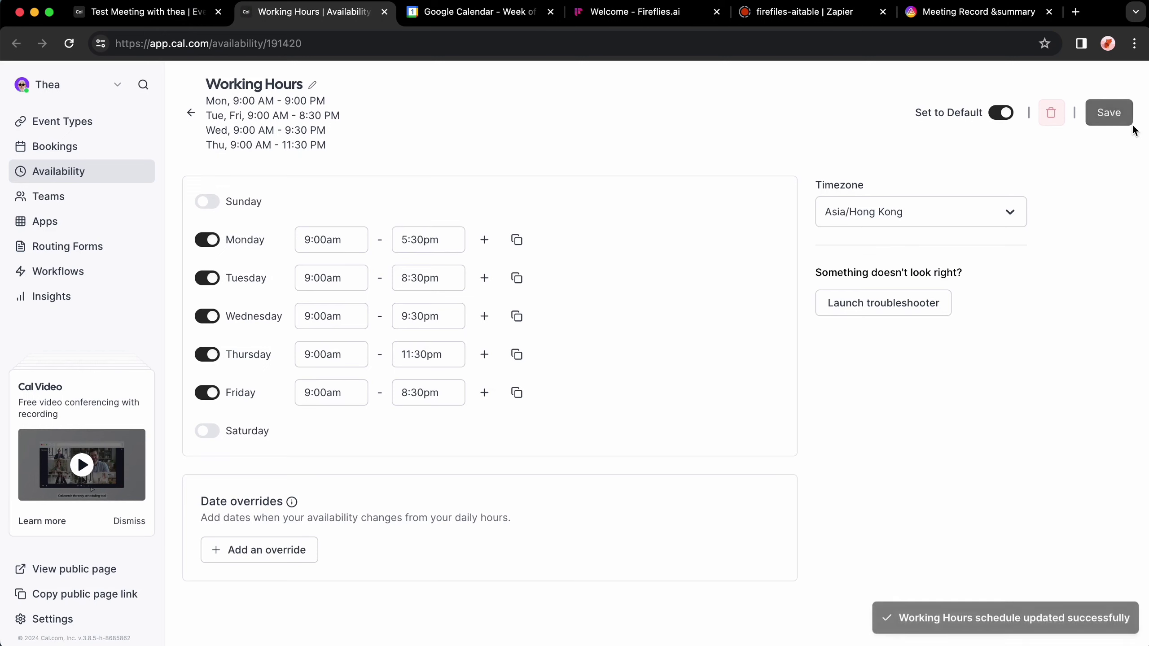
{"action": "left_click", "coordinate": [173, 26]}
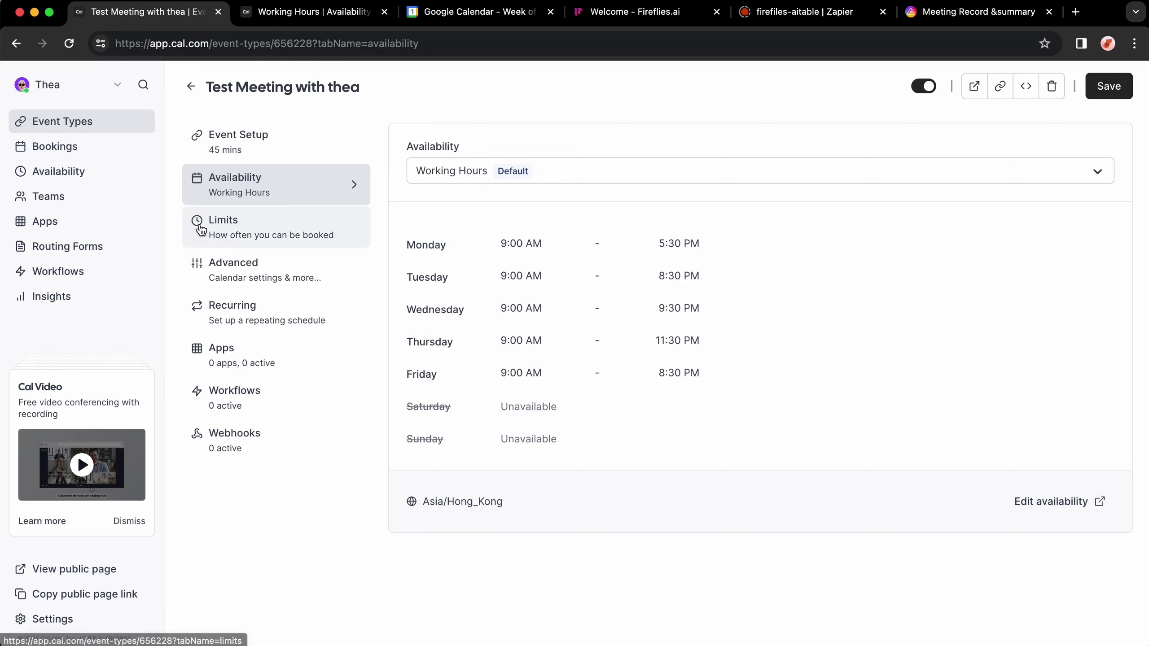
Step: In Limits, switch the minimum notice unit to Minutes and set 5-minute time-slot intervals
{"action": "left_click", "coordinate": [281, 228]}
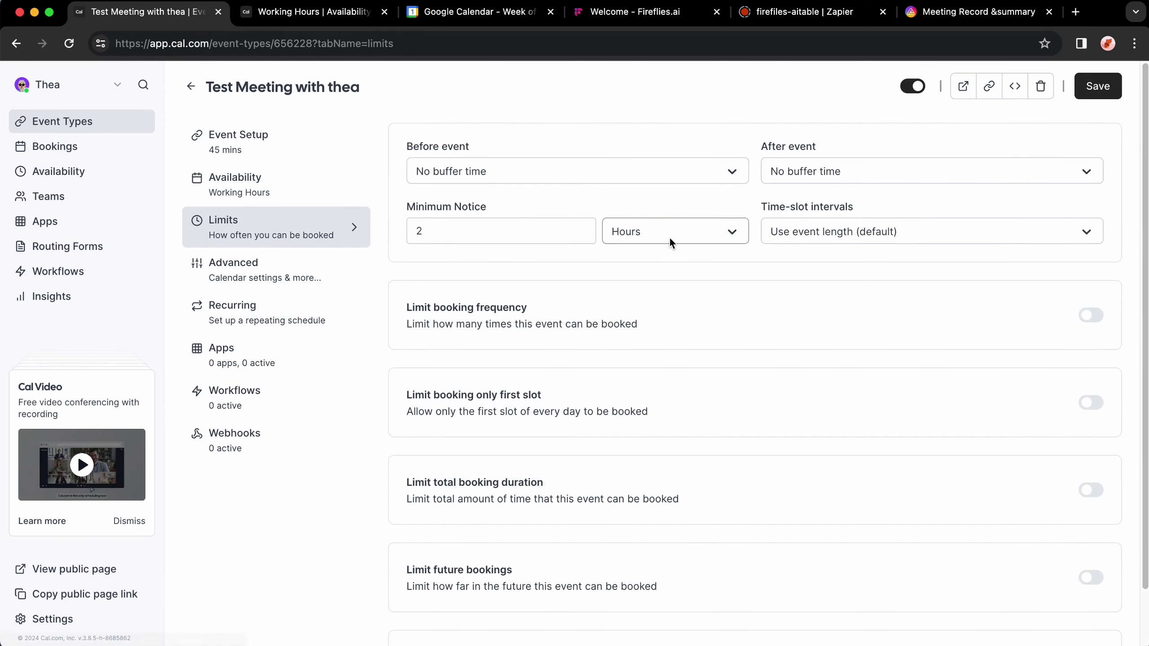
{"action": "left_click", "coordinate": [648, 230]}
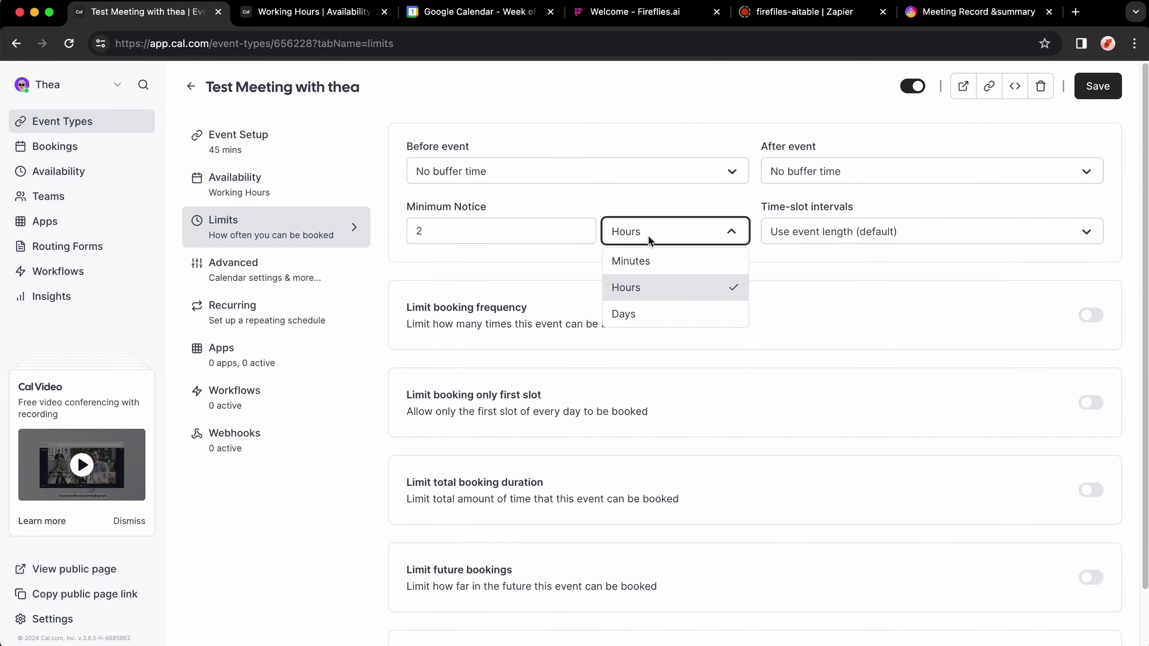
{"action": "left_click", "coordinate": [654, 257]}
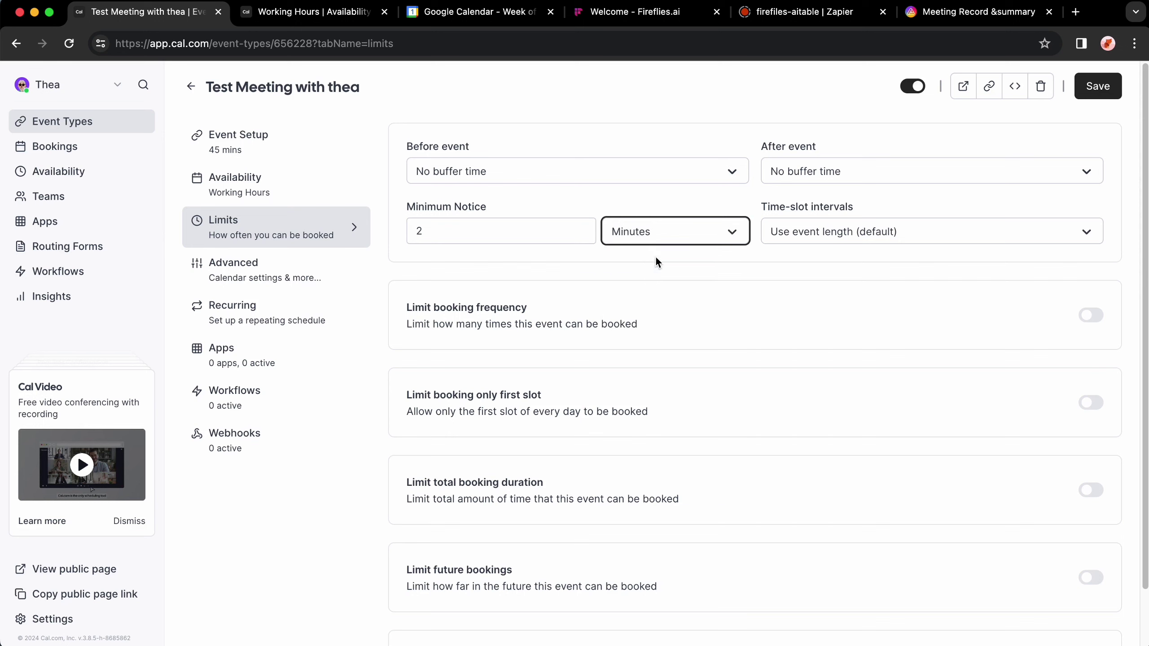
{"action": "left_click", "coordinate": [891, 241]}
{"action": "left_click", "coordinate": [835, 285]}
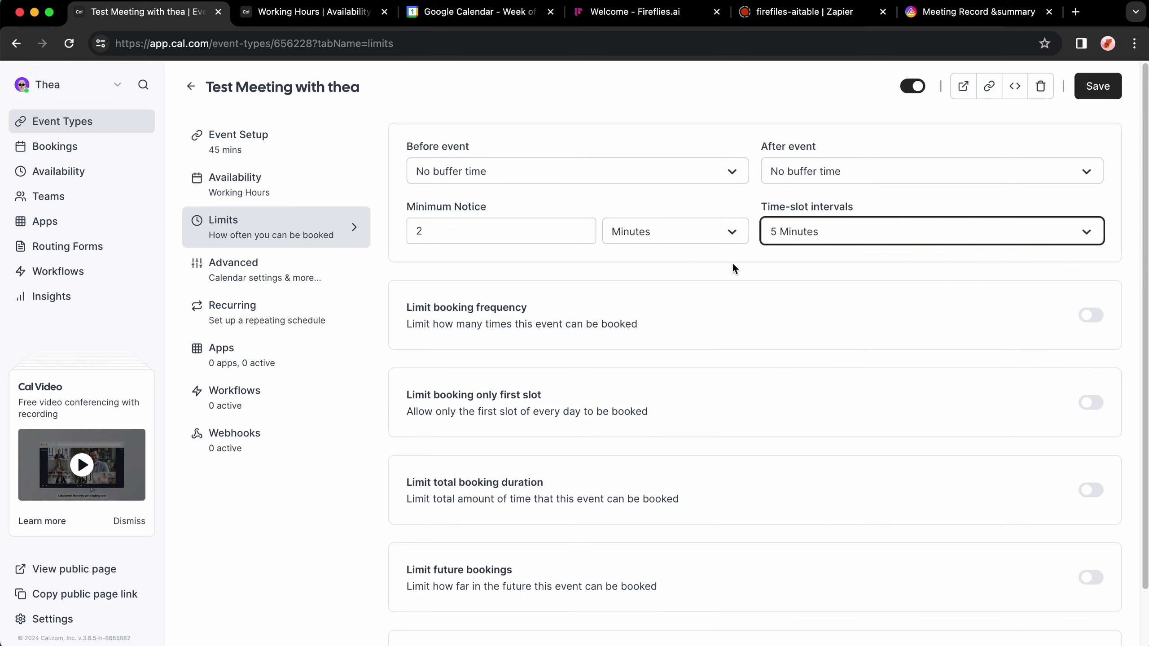
Step: Look through the event's Advanced settings and Embed options, then return to the event types list
{"action": "left_click", "coordinate": [324, 288]}
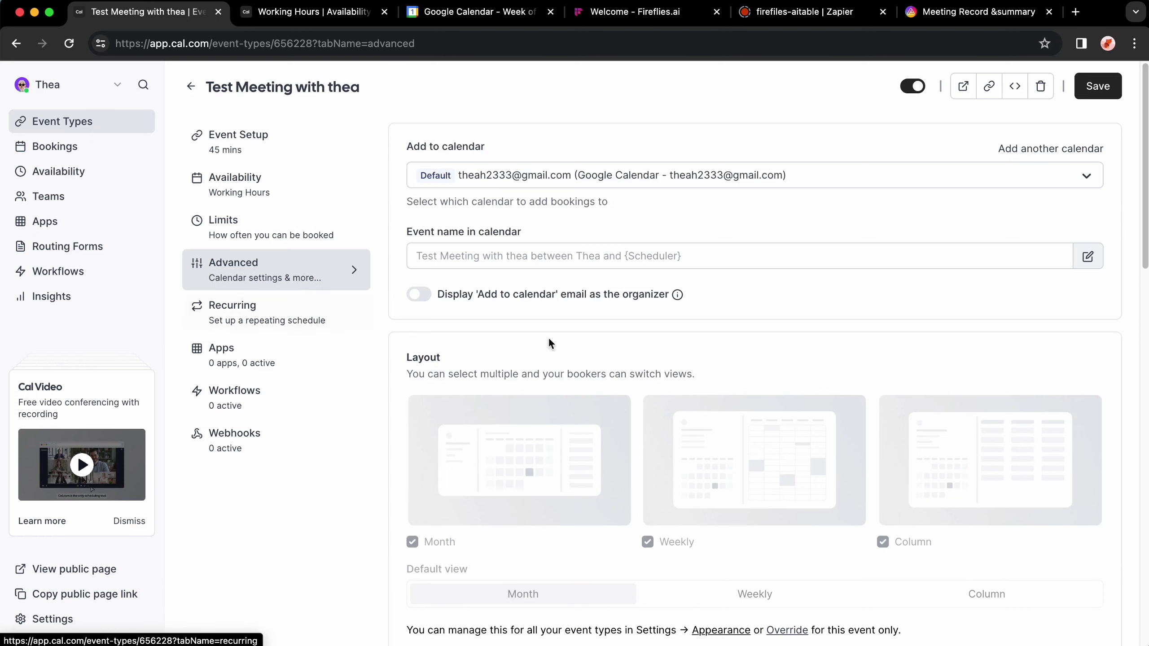
{"action": "scroll", "coordinate": [667, 377], "scroll_direction": "down", "scroll_amount": 1}
{"action": "scroll", "coordinate": [666, 382], "scroll_direction": "up", "scroll_amount": 1}
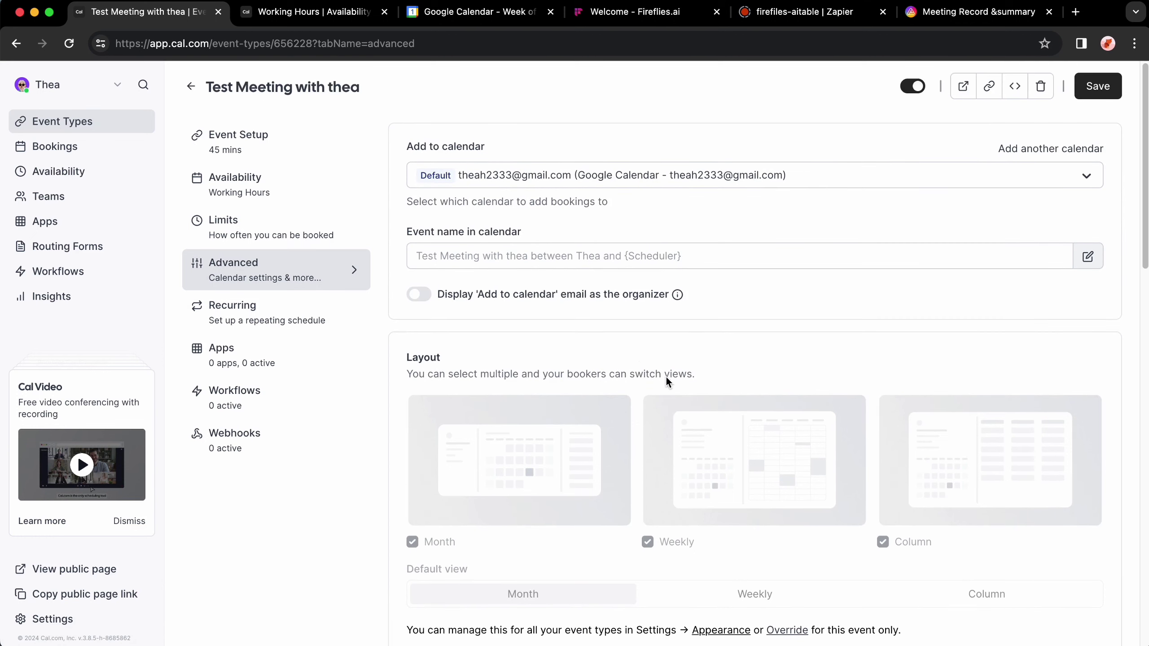
{"action": "left_click", "coordinate": [1016, 87]}
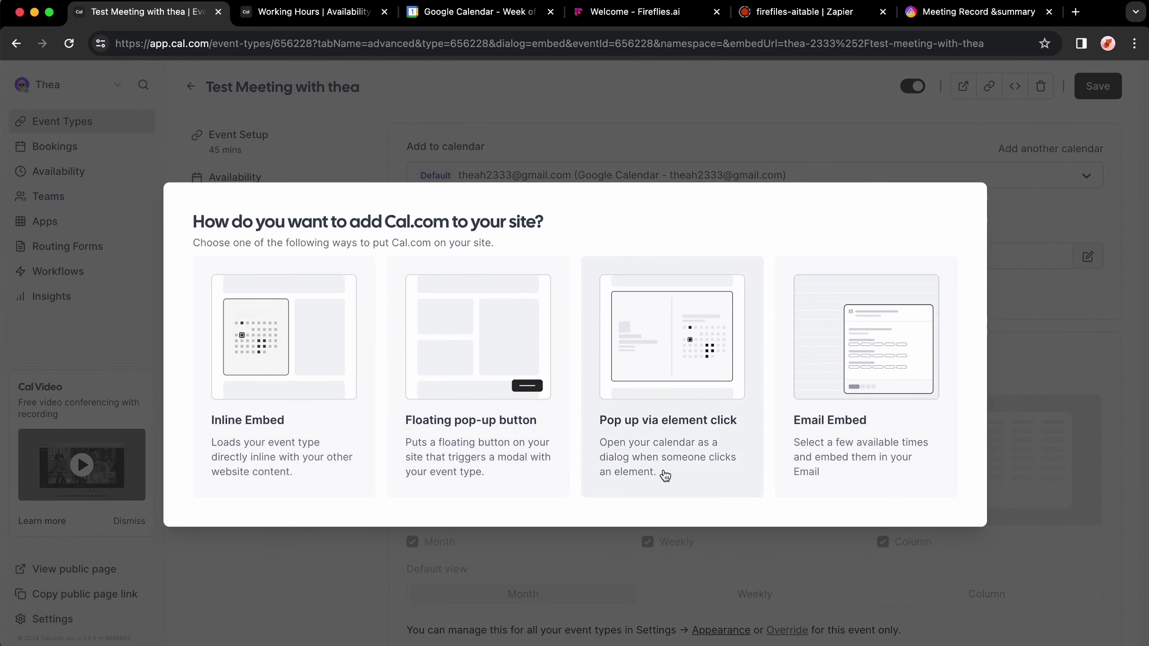
{"action": "left_click", "coordinate": [885, 107]}
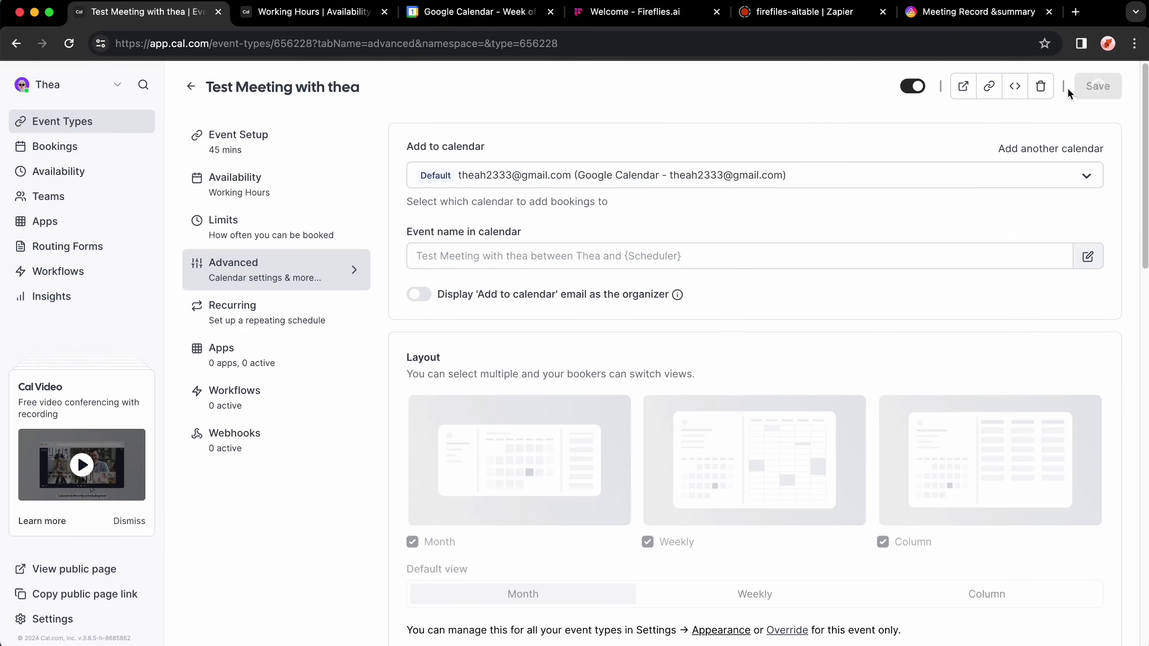
{"action": "left_click", "coordinate": [188, 89]}
Step: Open the Cal.com booking page, pick Friday March 1 at 3:30pm, and enter the invitee's name and email
{"action": "left_click", "coordinate": [1077, 161]}
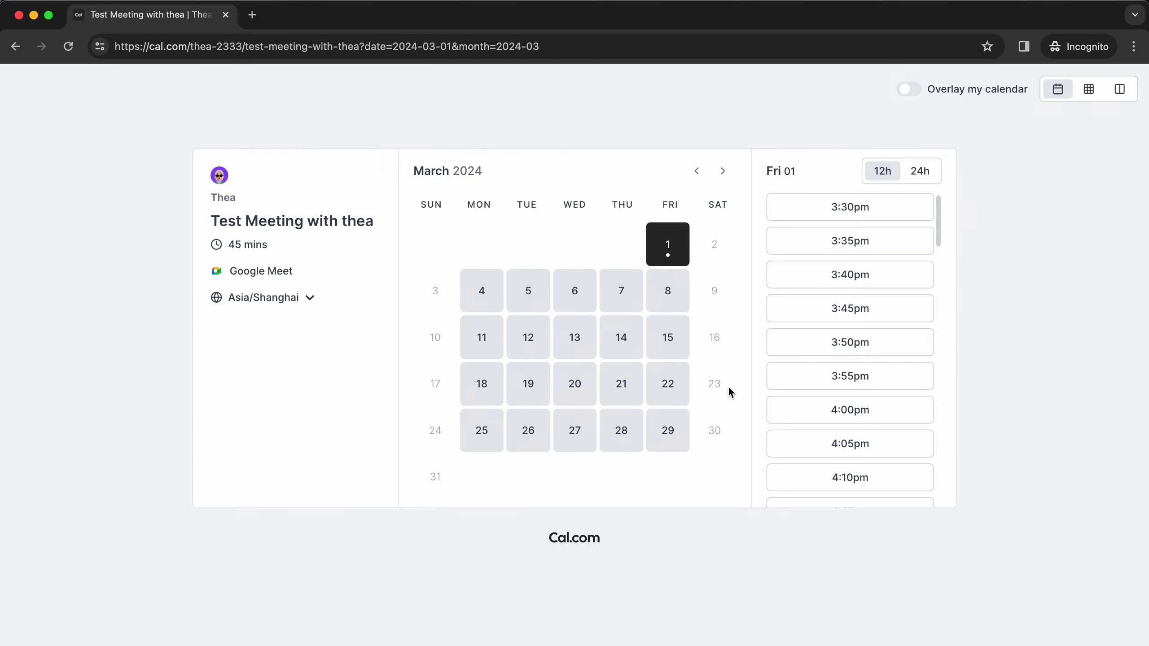
{"action": "left_click", "coordinate": [851, 207]}
{"action": "left_click", "coordinate": [618, 212]}
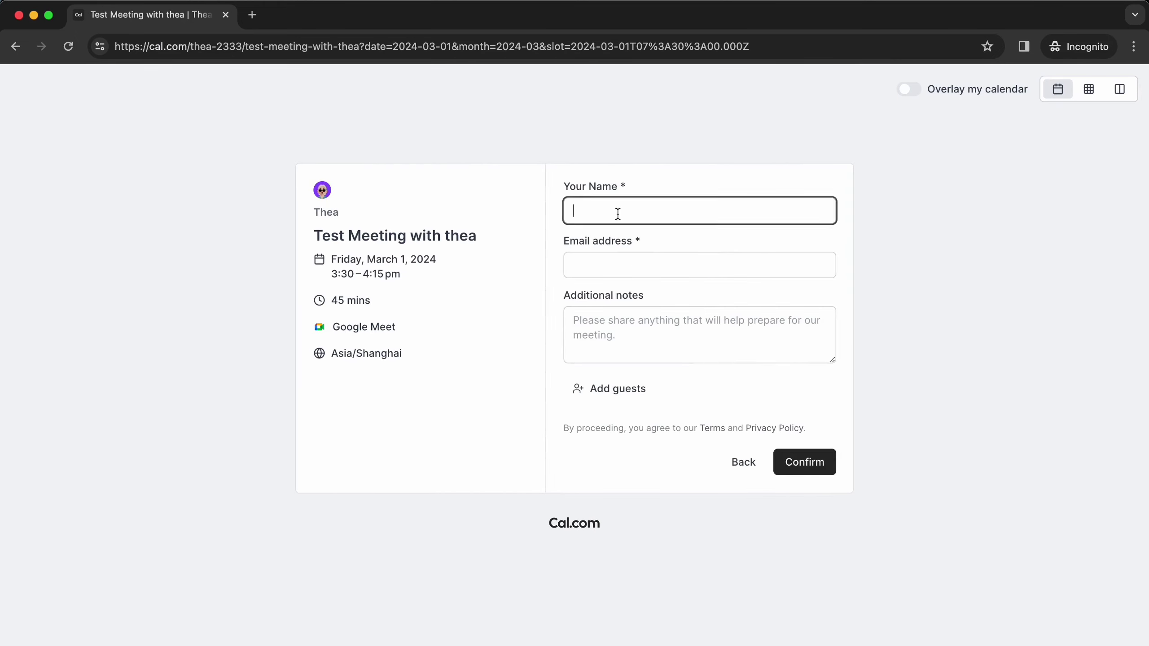
{"action": "type", "text": "Casper"}
{"action": "key", "text": "Tab"}
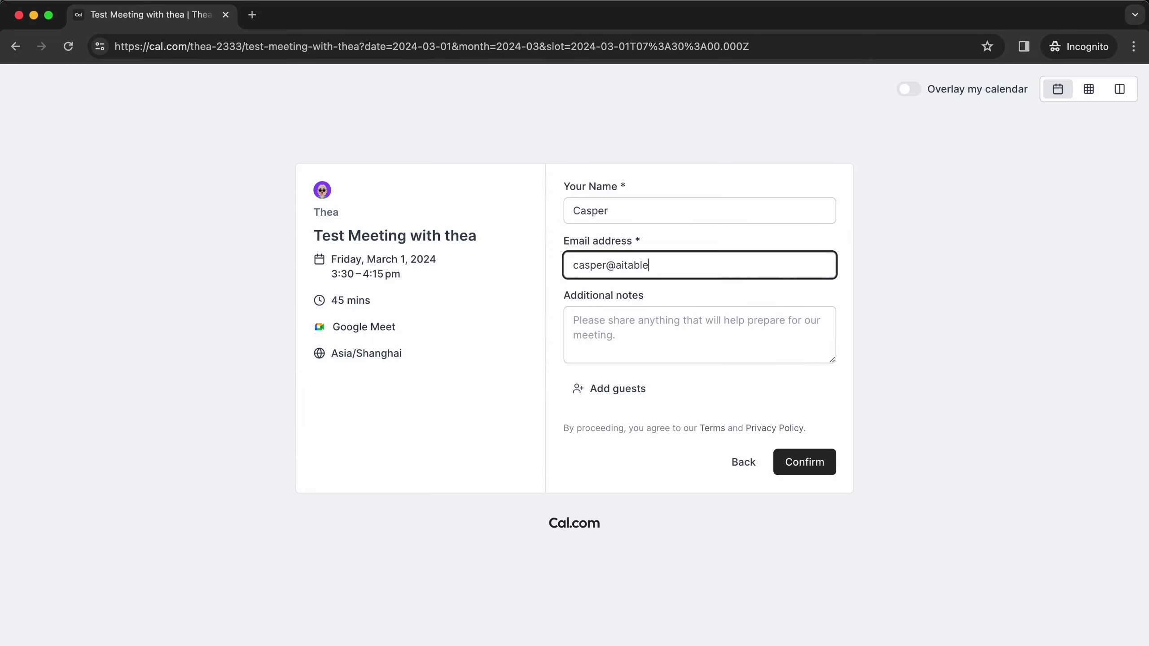
Step: Add one guest's email address and confirm the 3:30–4:15 PM booking
{"action": "left_click", "coordinate": [617, 387]}
{"action": "left_click", "coordinate": [824, 491]}
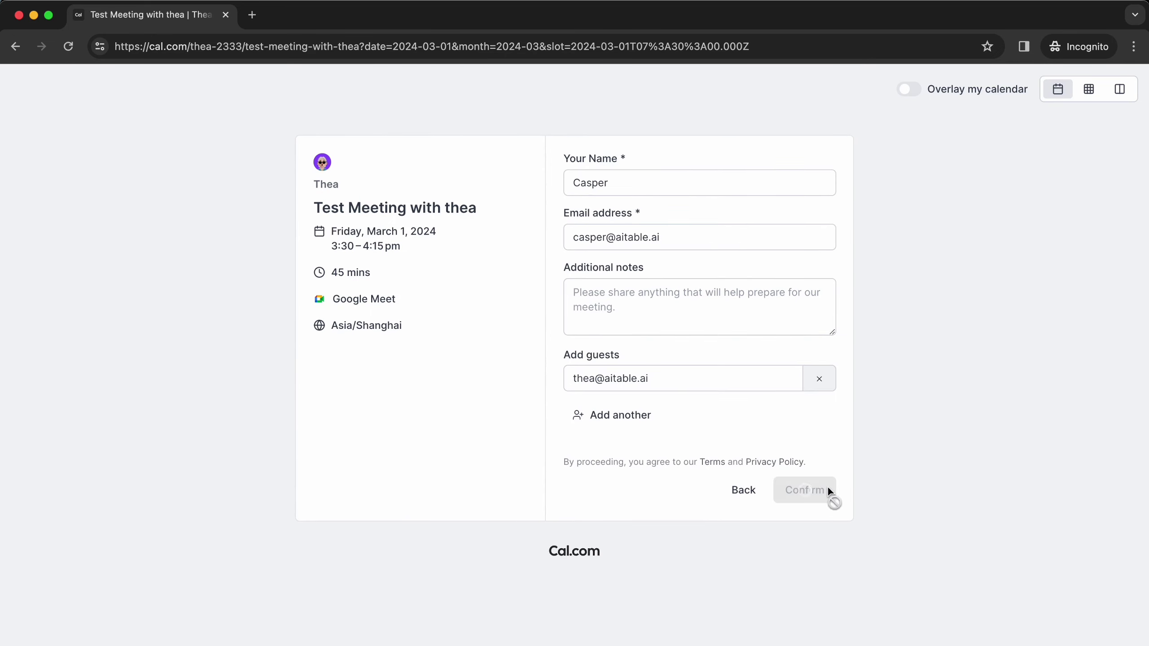
{"action": "scroll", "coordinate": [743, 437], "scroll_direction": "down", "scroll_amount": 3}
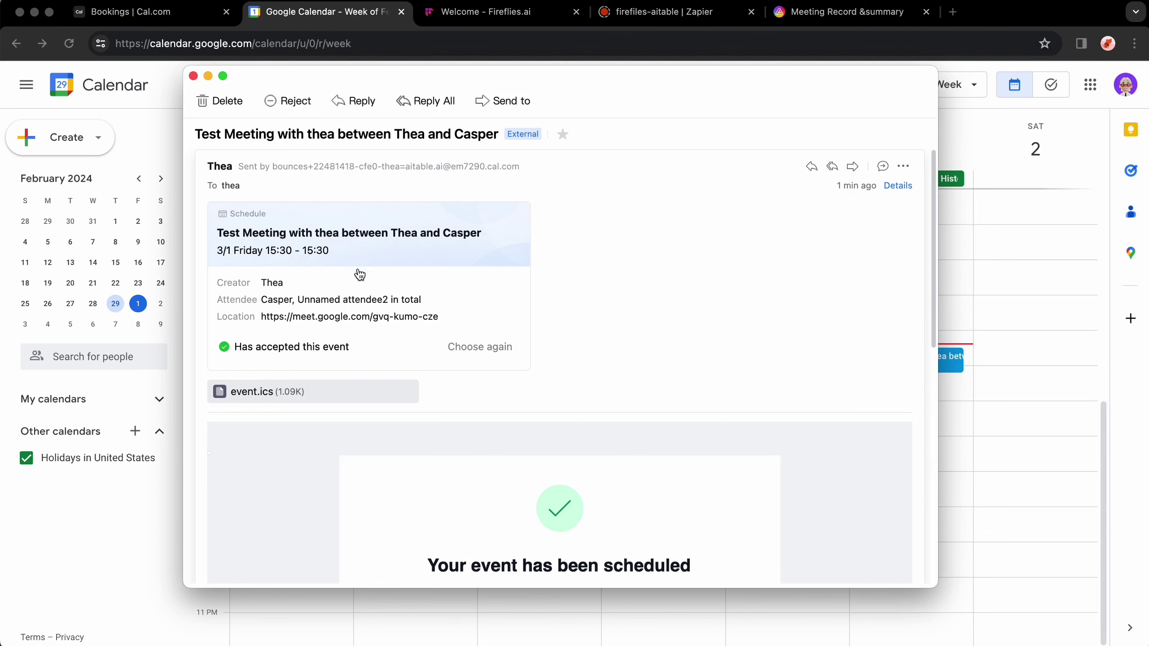
Step: Read through the invitation email and check the Cal.com Bookings list
{"action": "scroll", "coordinate": [657, 336], "scroll_direction": "down", "scroll_amount": 7}
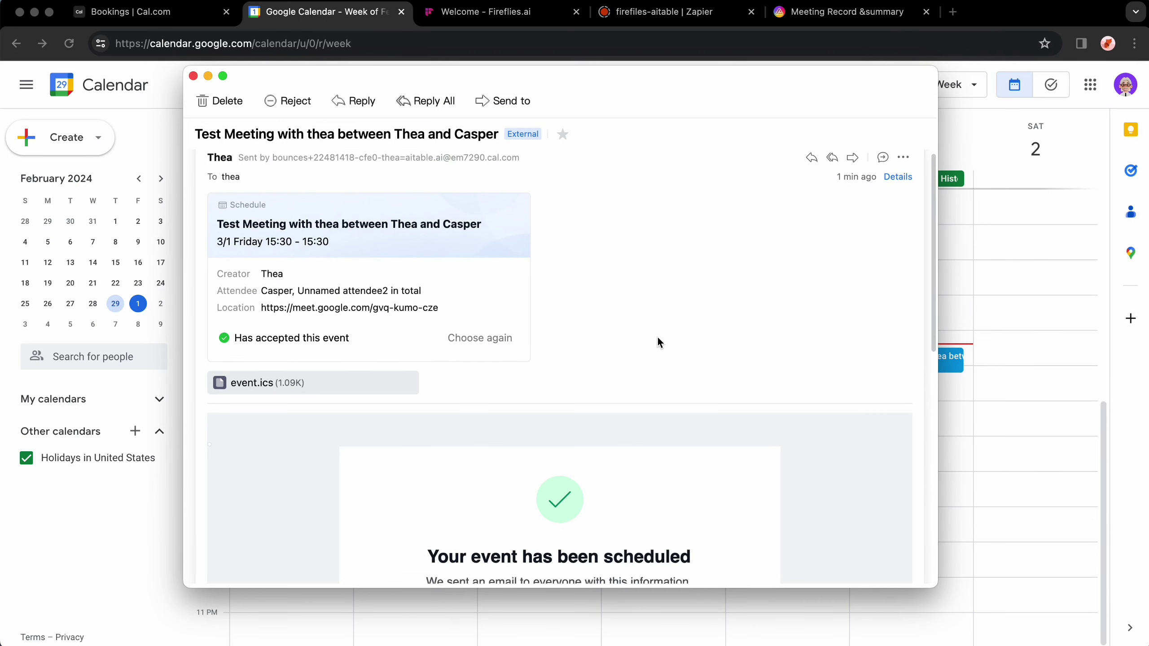
{"action": "scroll", "coordinate": [724, 380], "scroll_direction": "down", "scroll_amount": 4}
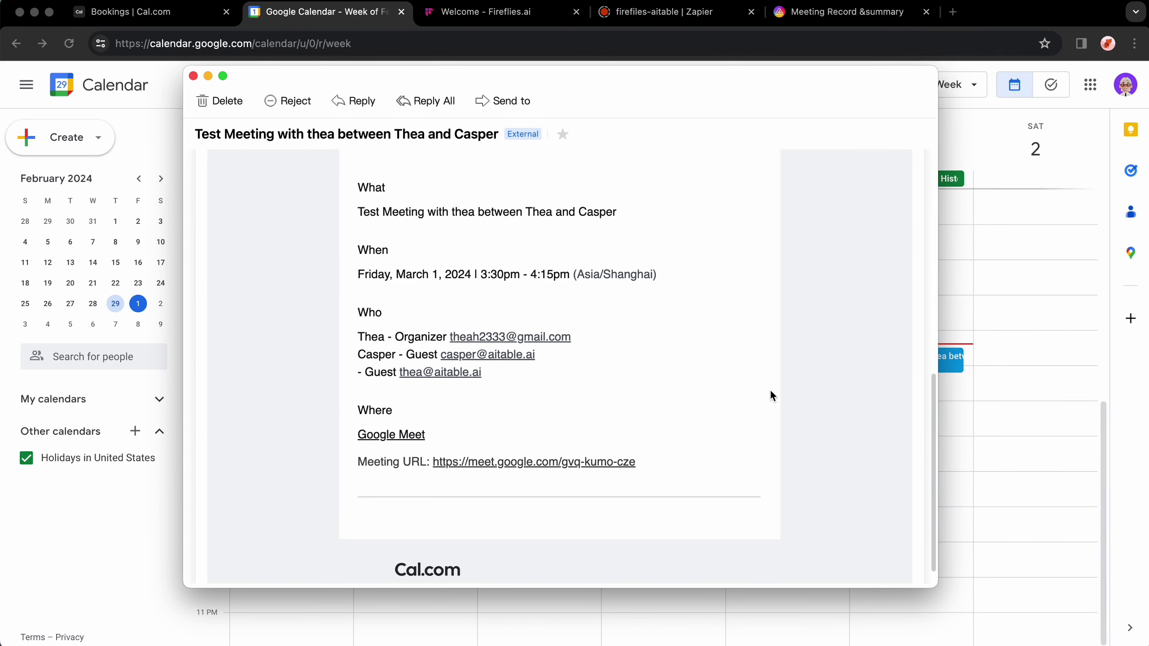
{"action": "scroll", "coordinate": [770, 383], "scroll_direction": "up", "scroll_amount": 10}
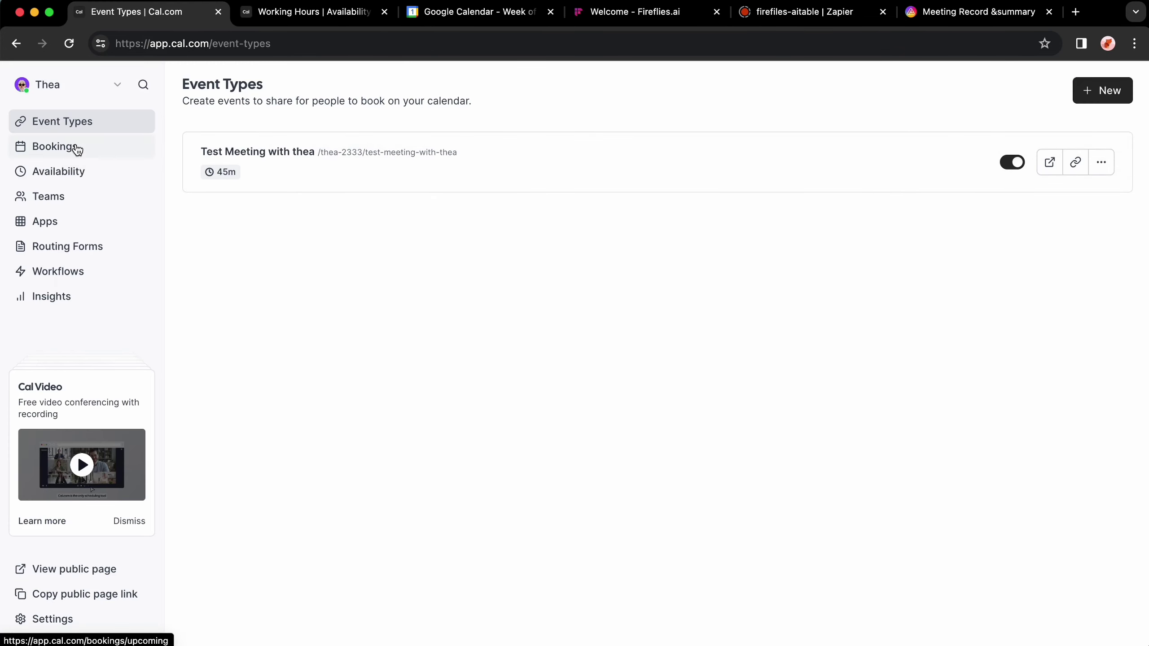
{"action": "left_click", "coordinate": [108, 156]}
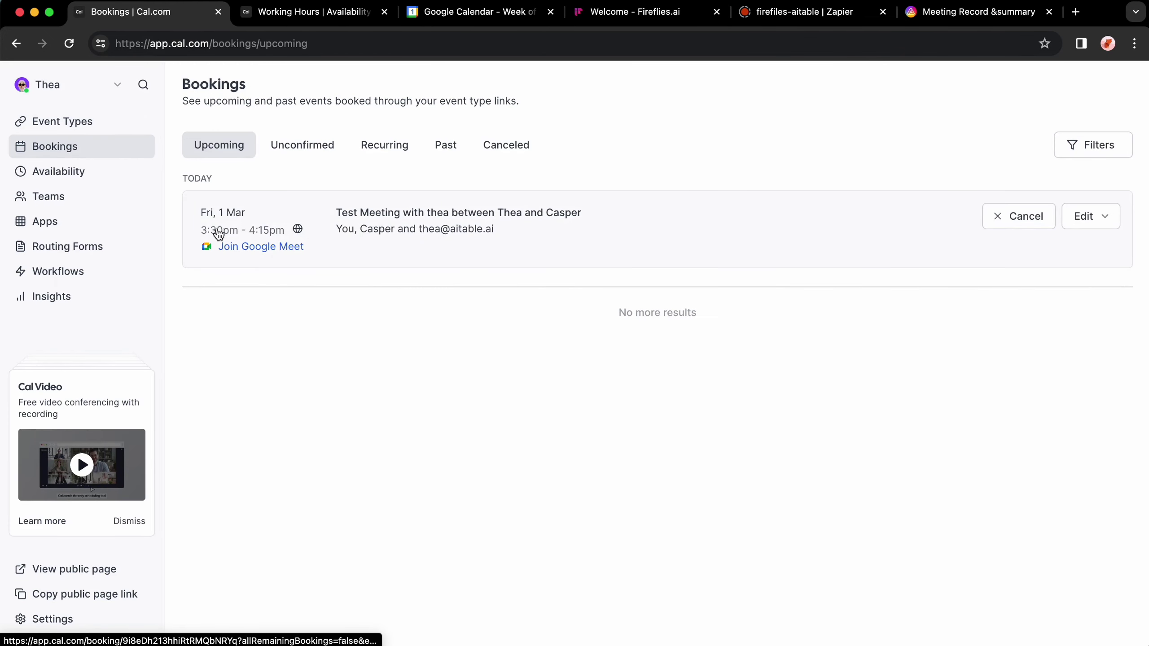
Step: Close the Working Hours tab and review the Friday 3:30pm meeting's details in Google Calendar
{"action": "left_click", "coordinate": [384, 12]}
{"action": "left_click", "coordinate": [317, 12]}
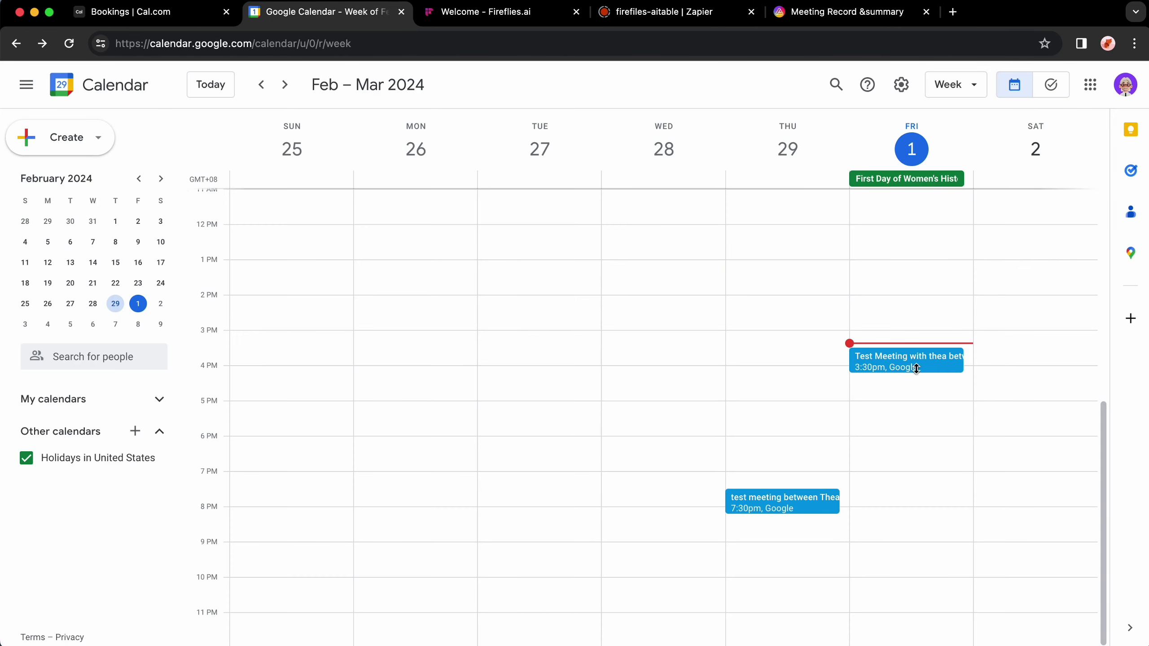
{"action": "left_click", "coordinate": [916, 369]}
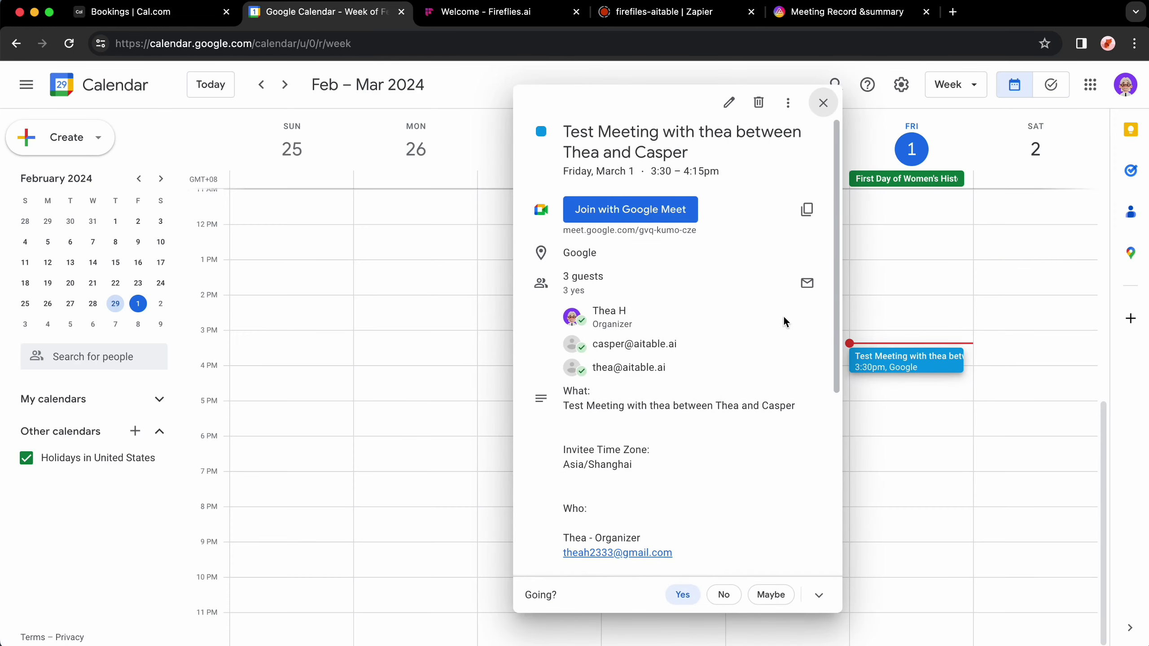
{"action": "left_click", "coordinate": [823, 103]}
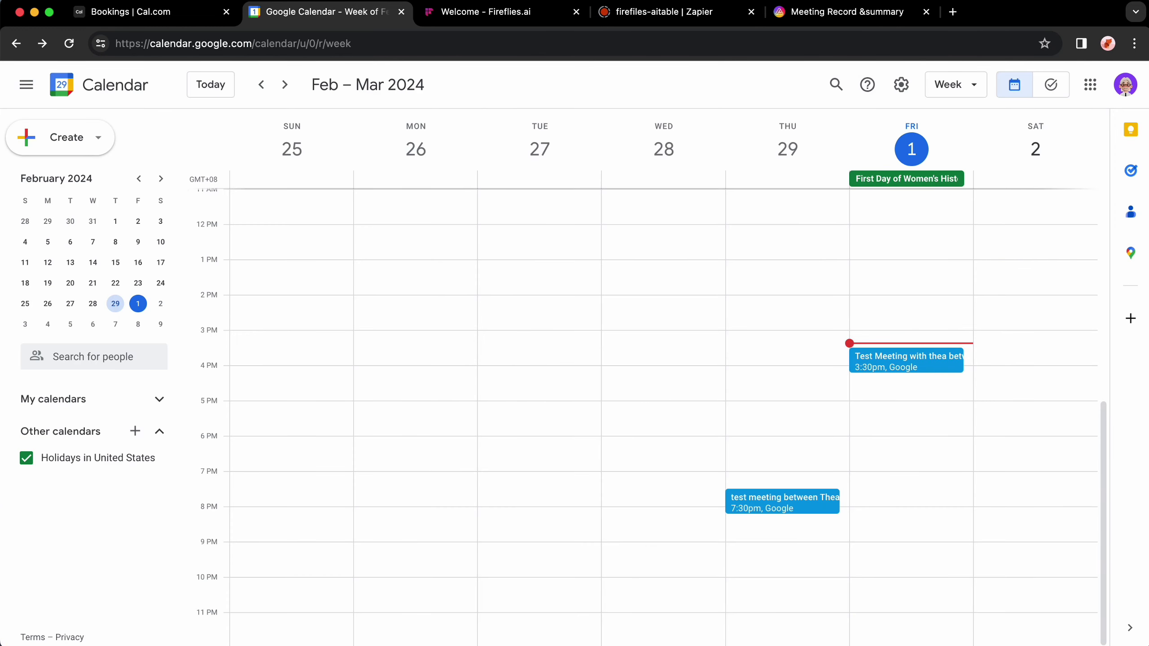
Step: Reload the Fireflies home page so today's 3:30–4:15 PM test meeting appears, then return to Zapier
{"action": "left_click", "coordinate": [524, 13]}
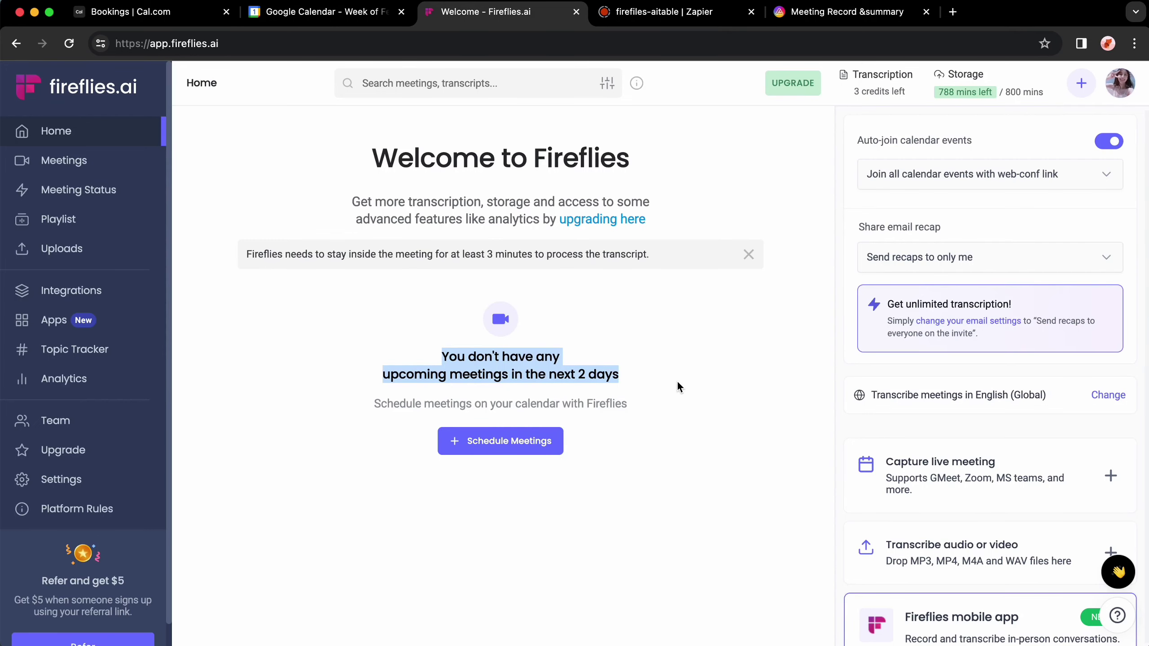
{"action": "left_click", "coordinate": [679, 385]}
{"action": "left_click", "coordinate": [68, 44]}
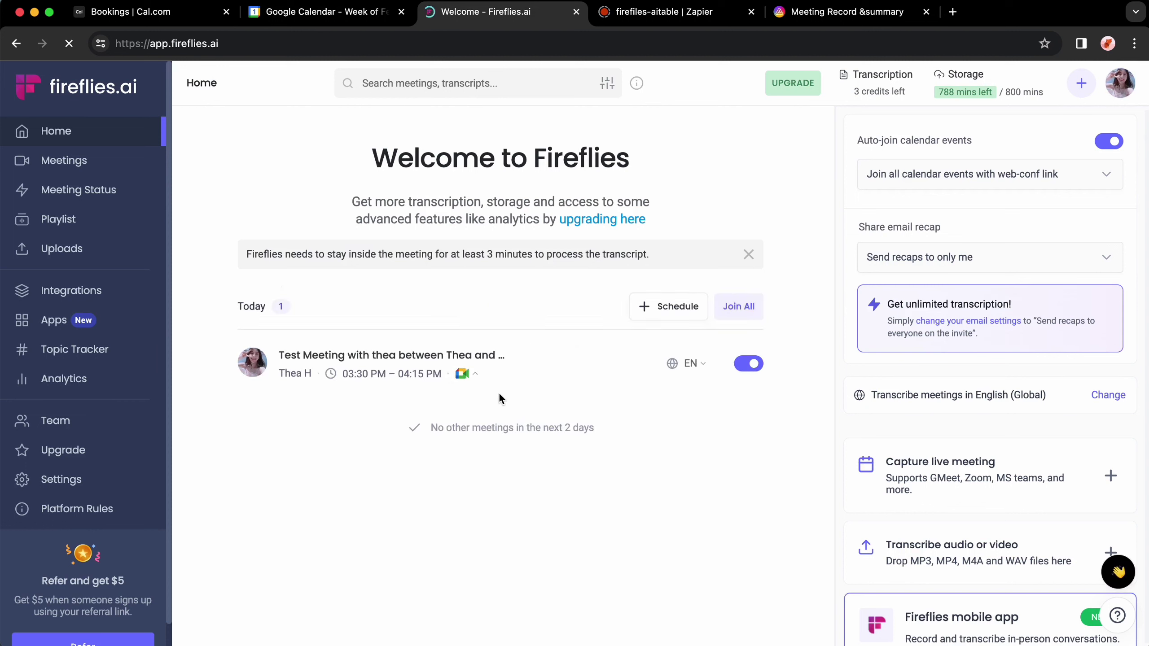
{"action": "left_click", "coordinate": [678, 14]}
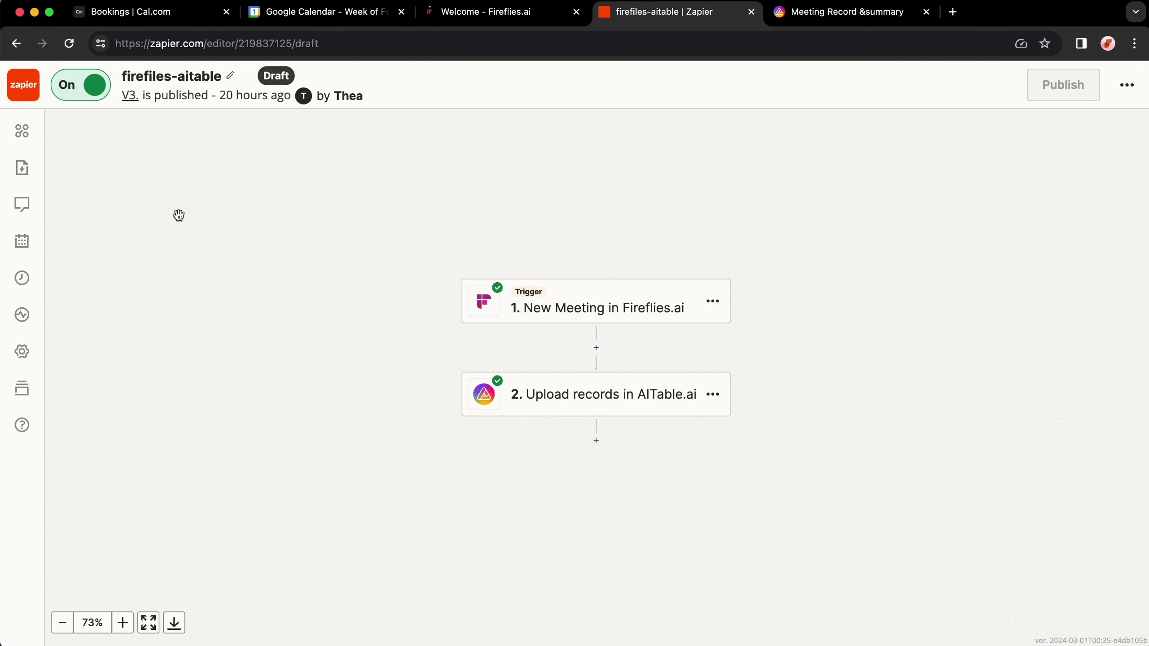
Step: Start a new, empty zap from the Zapier dashboard
{"action": "left_click", "coordinate": [23, 85]}
{"action": "left_click", "coordinate": [1099, 198]}
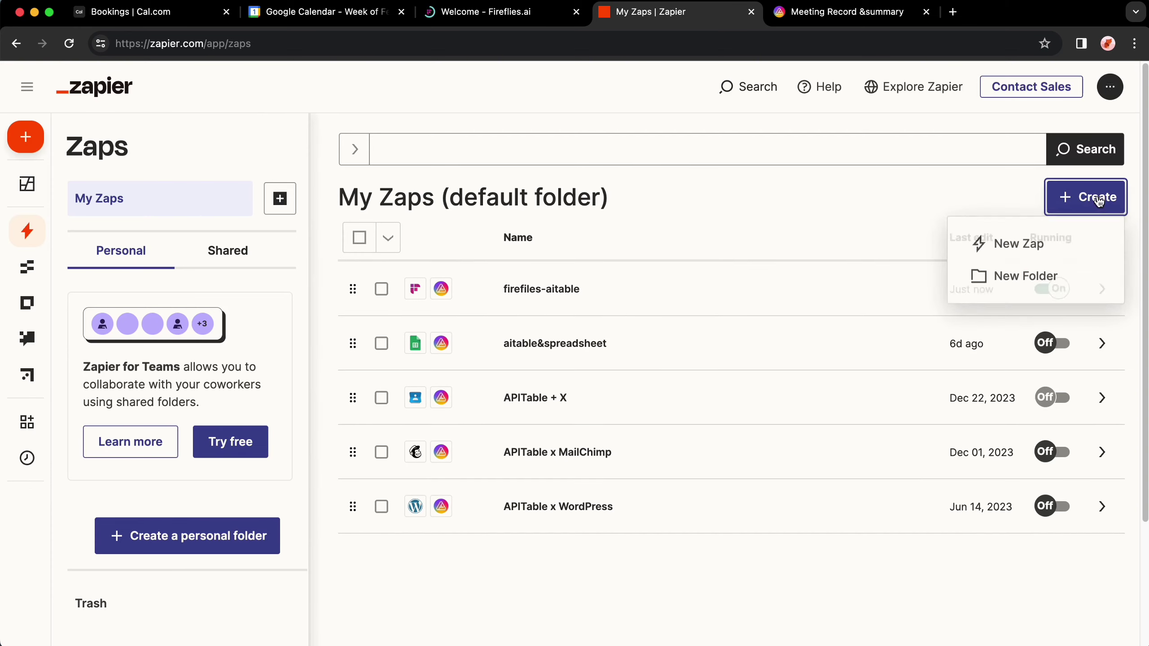
{"action": "left_click", "coordinate": [1013, 245]}
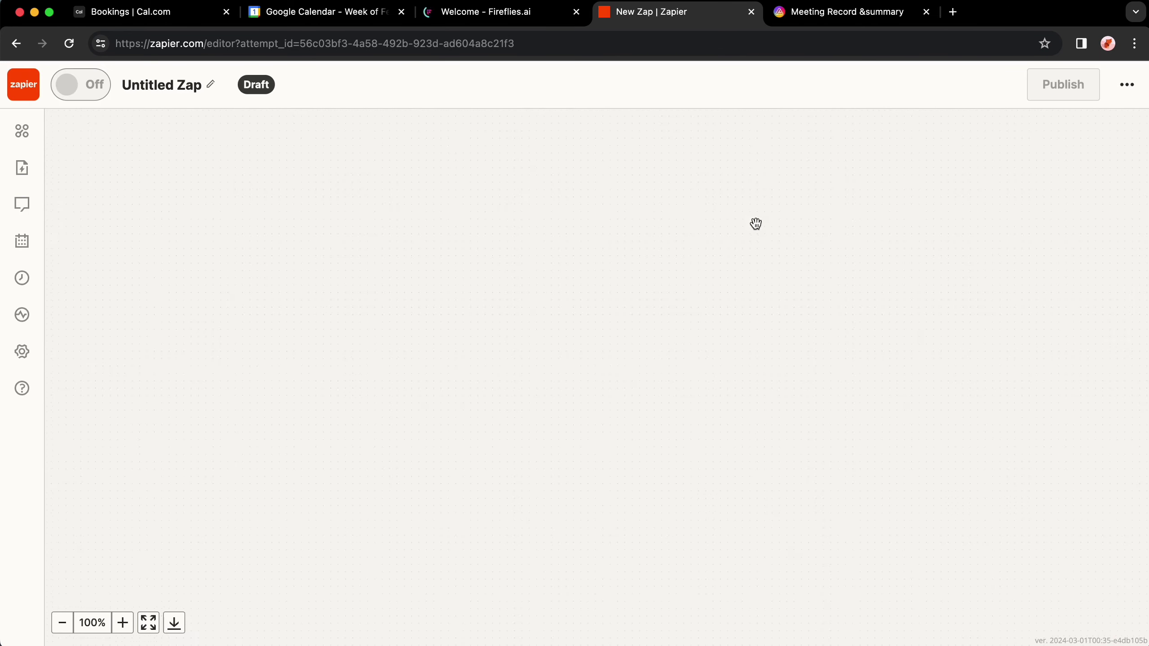
Step: Set the zap's trigger to Fireflies.ai New Meeting and continue to account connection
{"action": "left_click", "coordinate": [599, 313]}
{"action": "type", "text": "fire"}
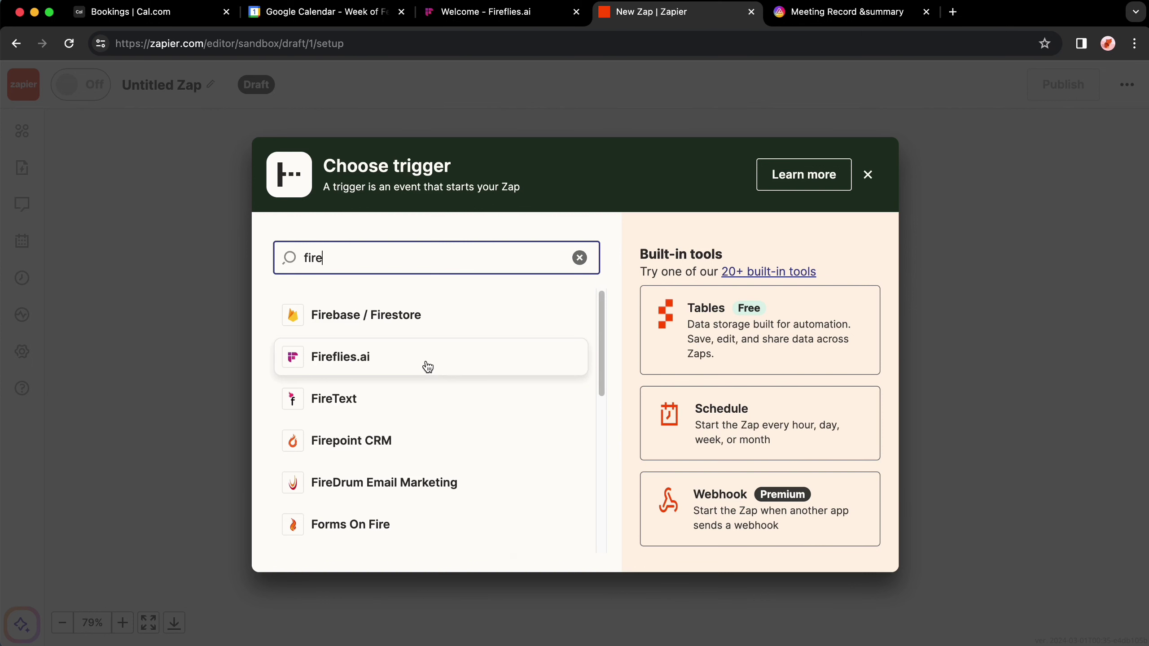
{"action": "left_click", "coordinate": [428, 367]}
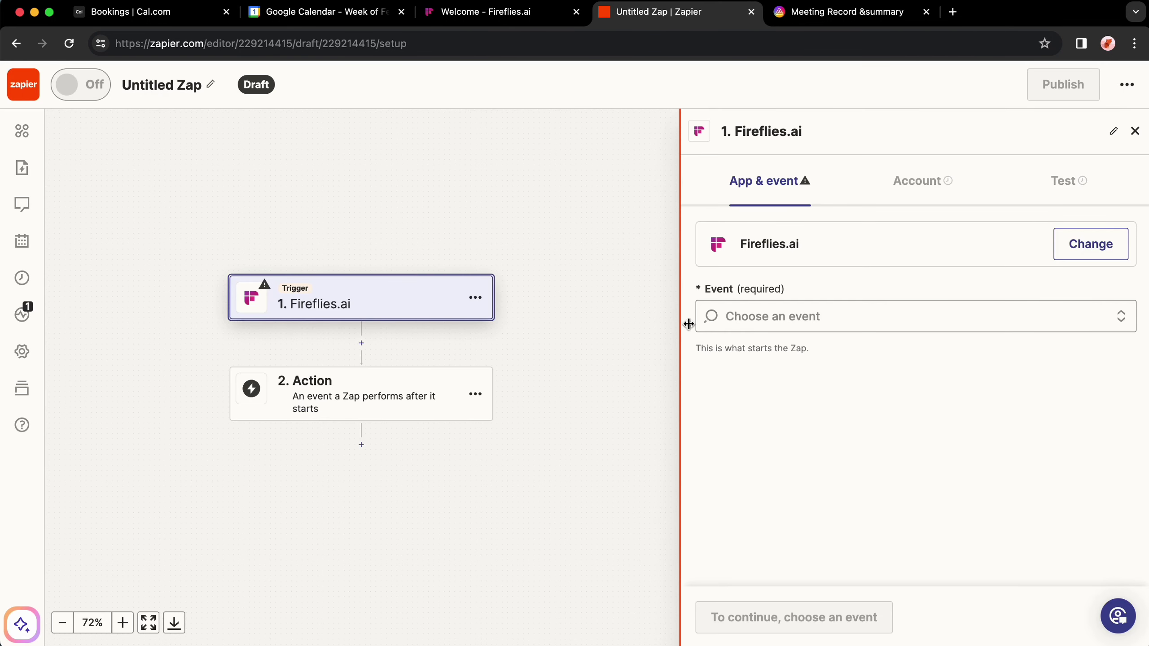
{"action": "left_click", "coordinate": [887, 319]}
{"action": "left_click", "coordinate": [825, 368]}
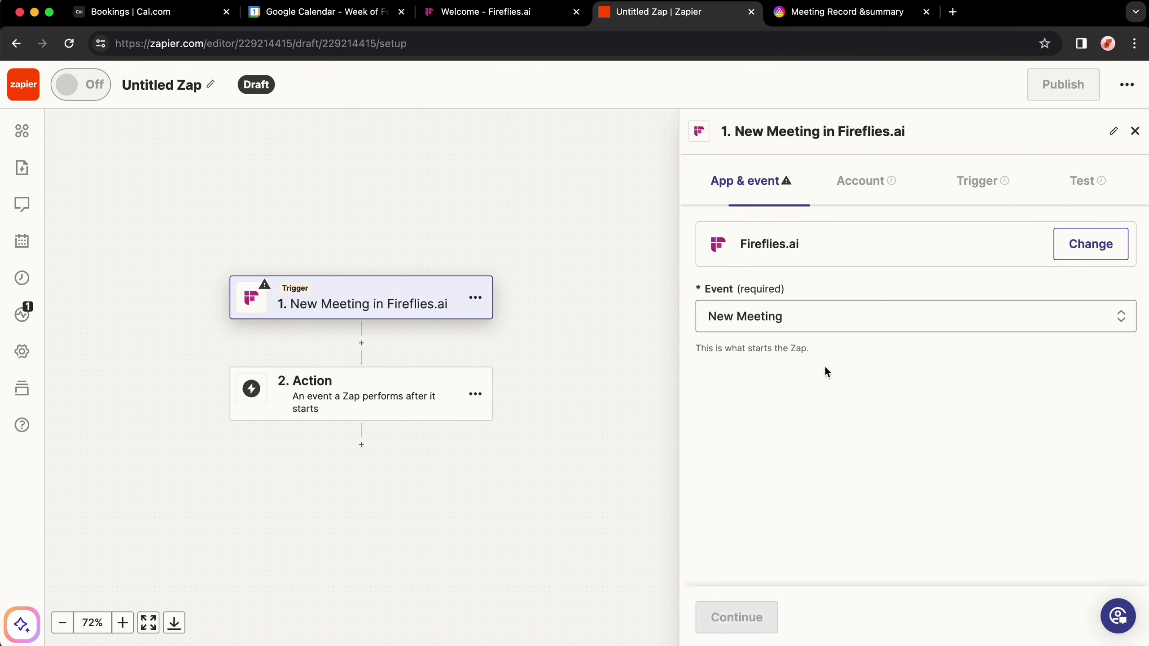
{"action": "left_click", "coordinate": [741, 624]}
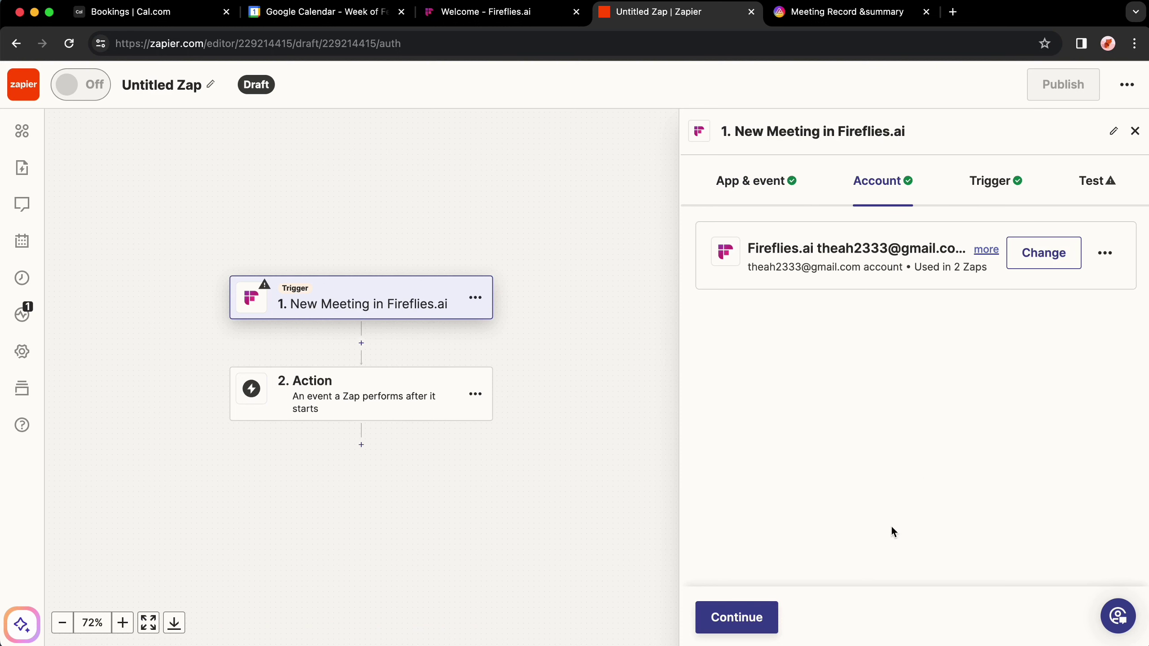
{"action": "left_click", "coordinate": [485, 12]}
Step: Find the Zapier integration in Fireflies' Integrations page and copy its API key
{"action": "left_click", "coordinate": [127, 304]}
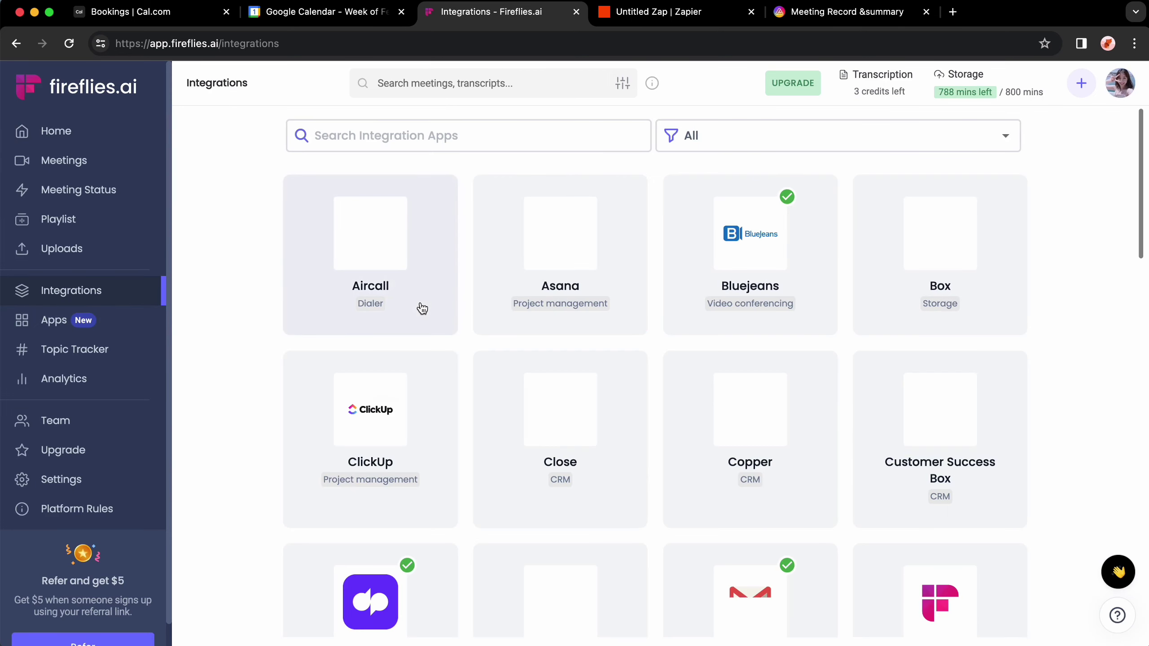
{"action": "left_click", "coordinate": [392, 134]}
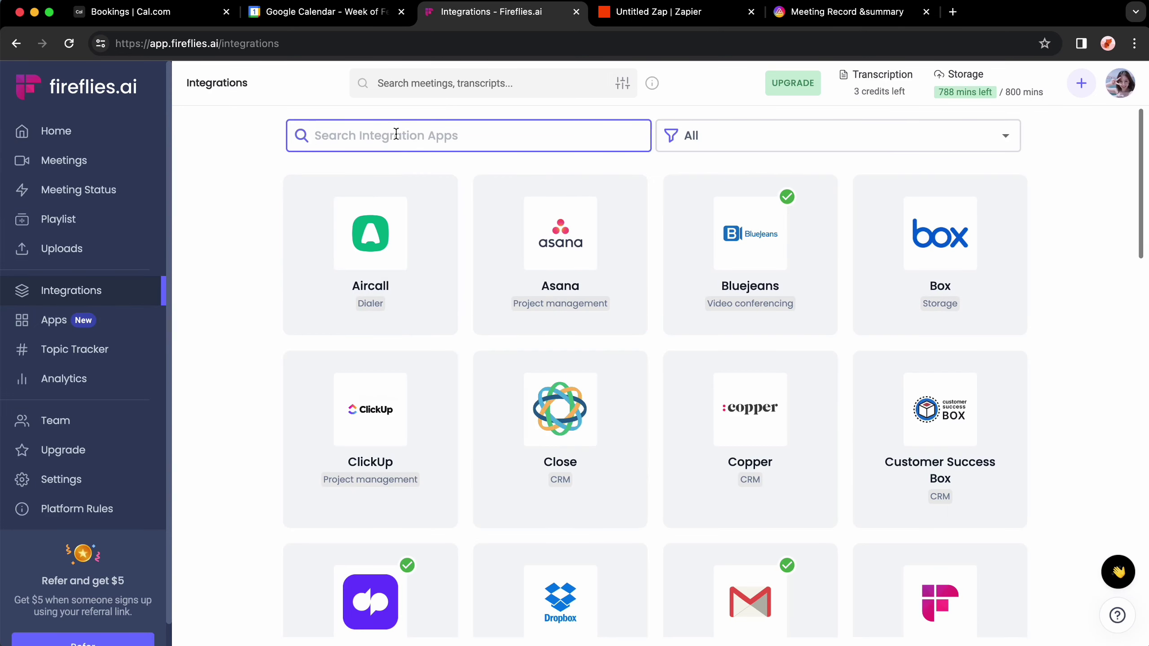
{"action": "type", "text": "zapier"}
{"action": "left_click", "coordinate": [408, 213]}
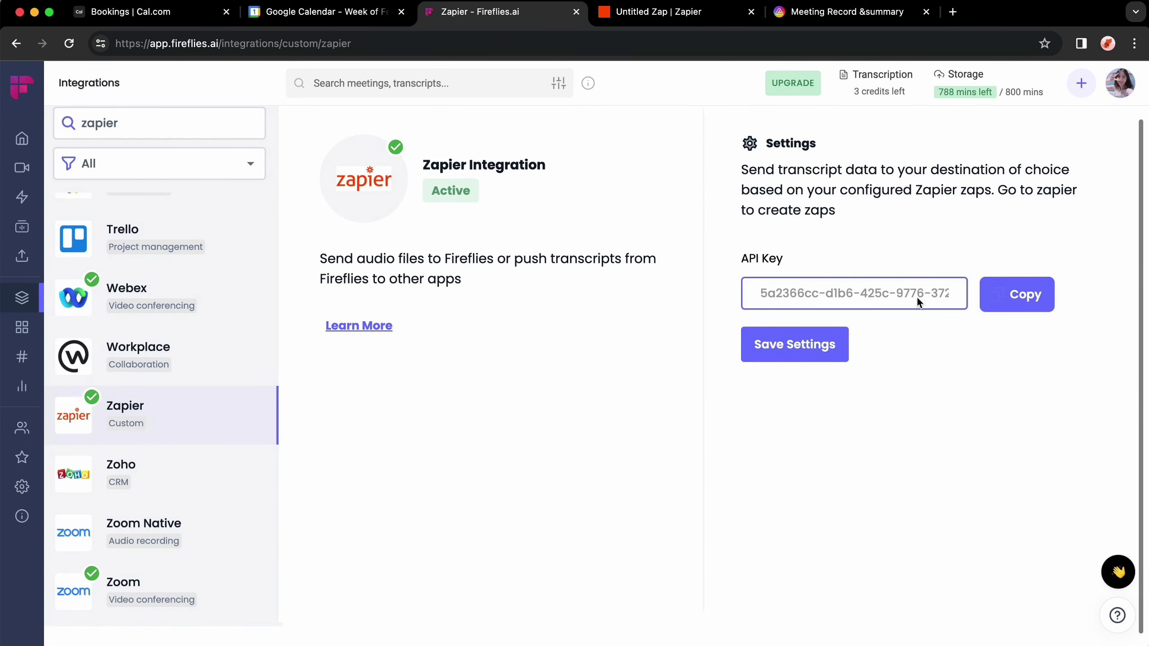
{"action": "left_click", "coordinate": [1035, 293]}
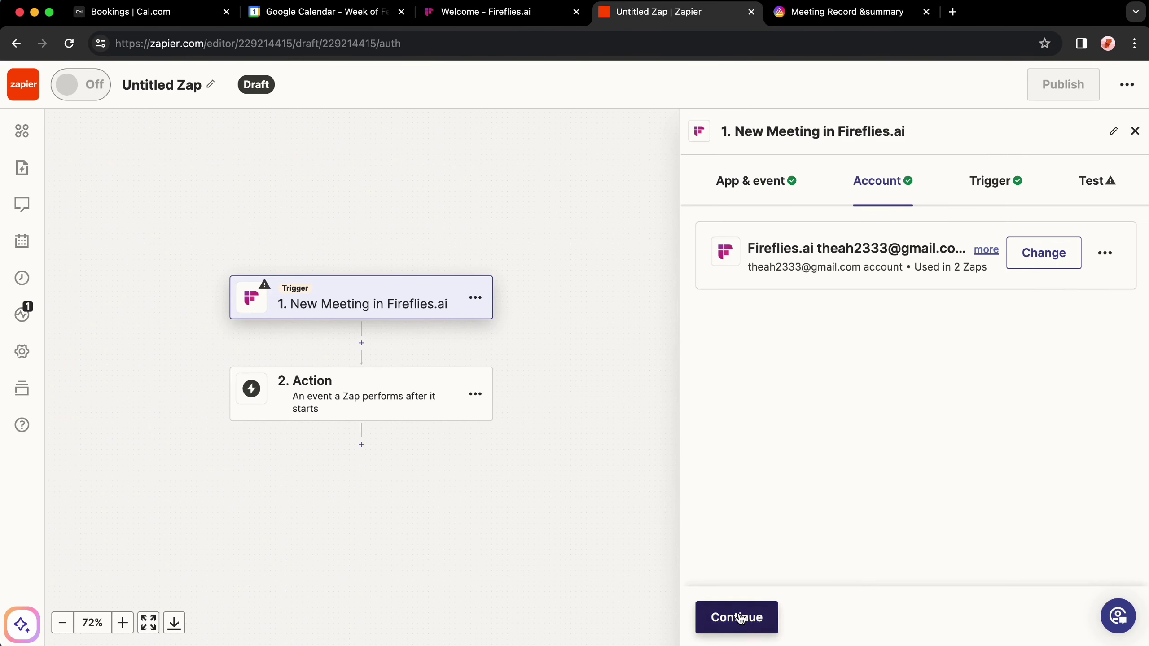
Step: Set the Fireflies trigger to include speaker names, with notes formatted as Slack Markdown
{"action": "left_click", "coordinate": [741, 618]}
{"action": "left_click", "coordinate": [737, 363]}
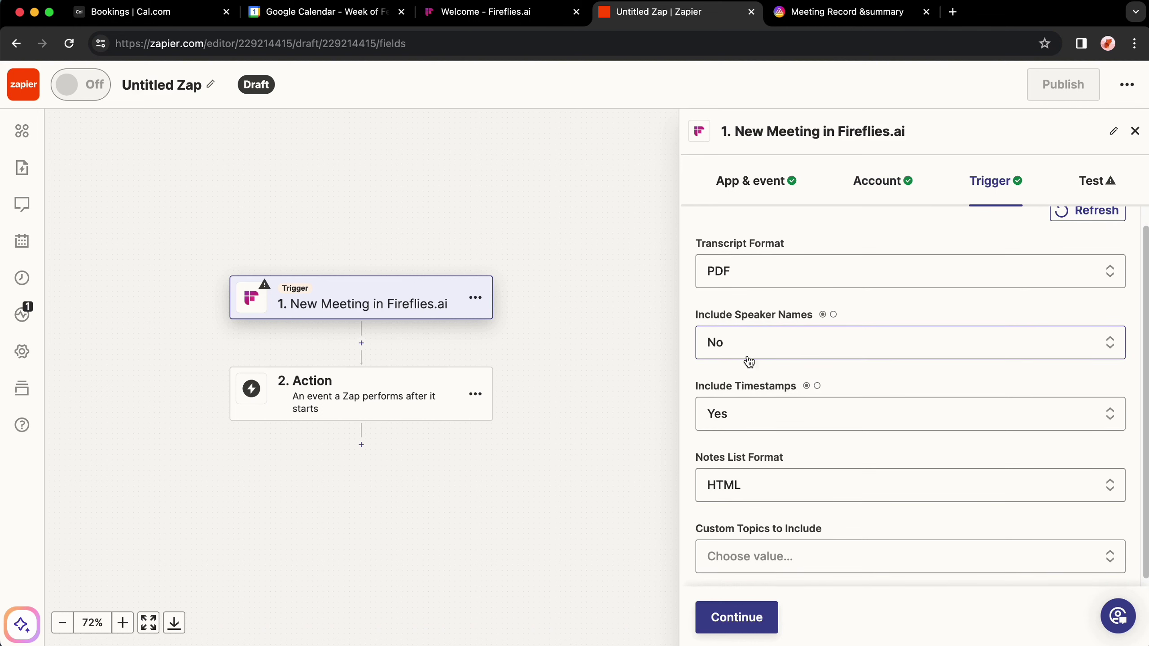
{"action": "left_click", "coordinate": [807, 486]}
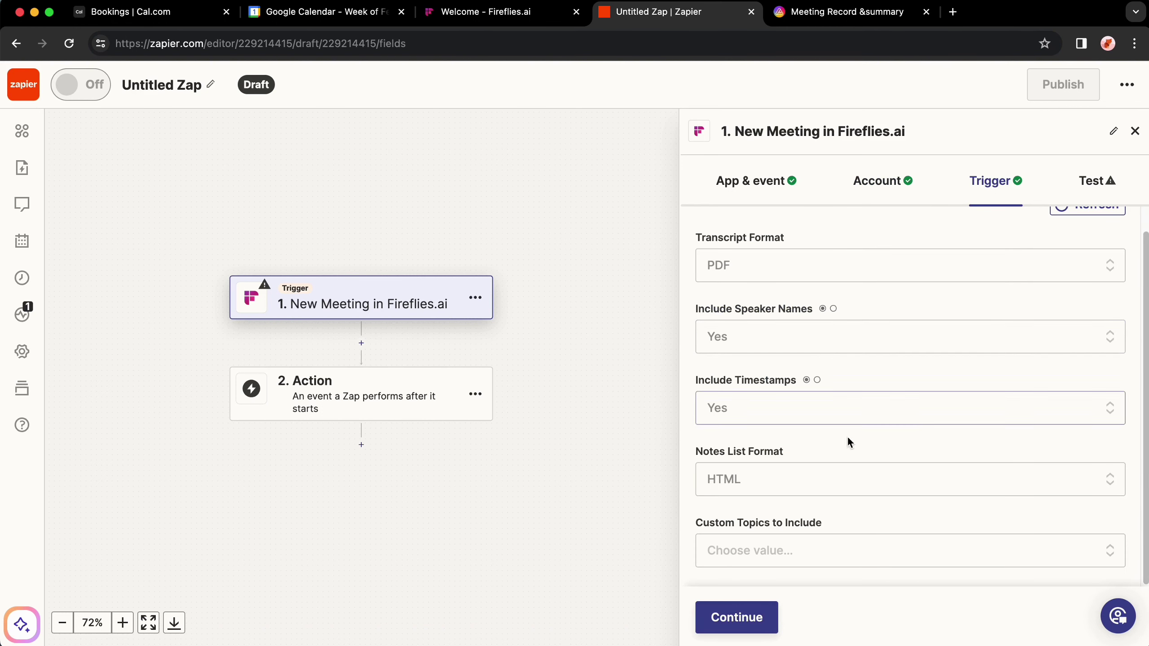
{"action": "scroll", "coordinate": [808, 479], "scroll_direction": "down", "scroll_amount": 1}
{"action": "left_click", "coordinate": [809, 473]}
{"action": "left_click", "coordinate": [813, 534]}
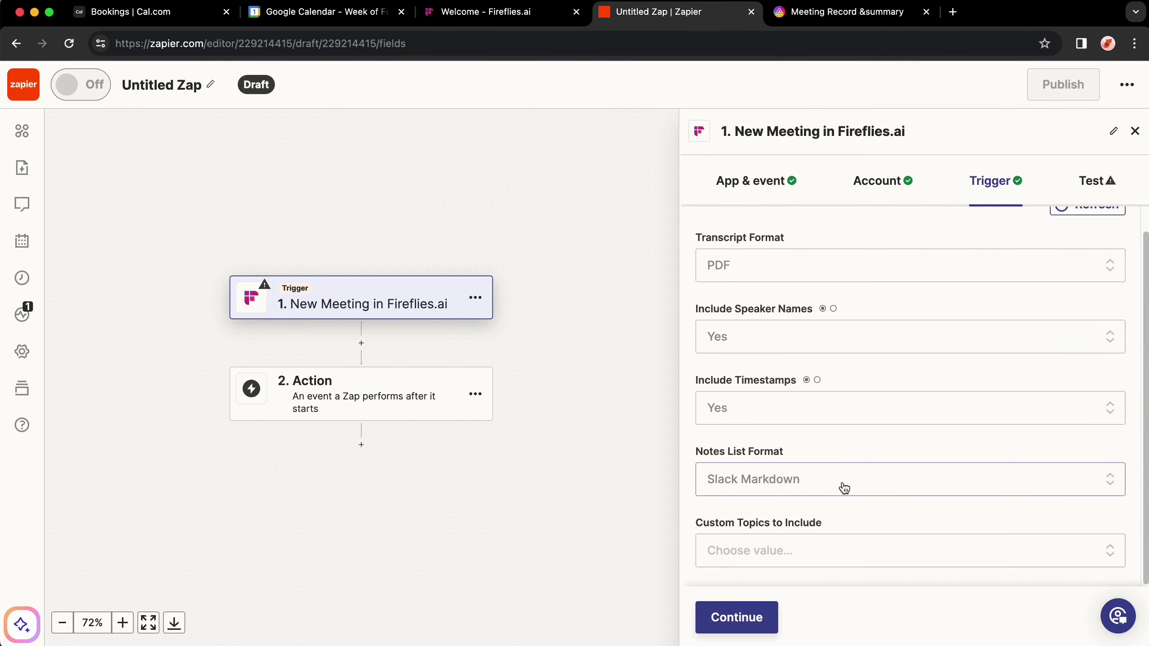
{"action": "left_click", "coordinate": [812, 550]}
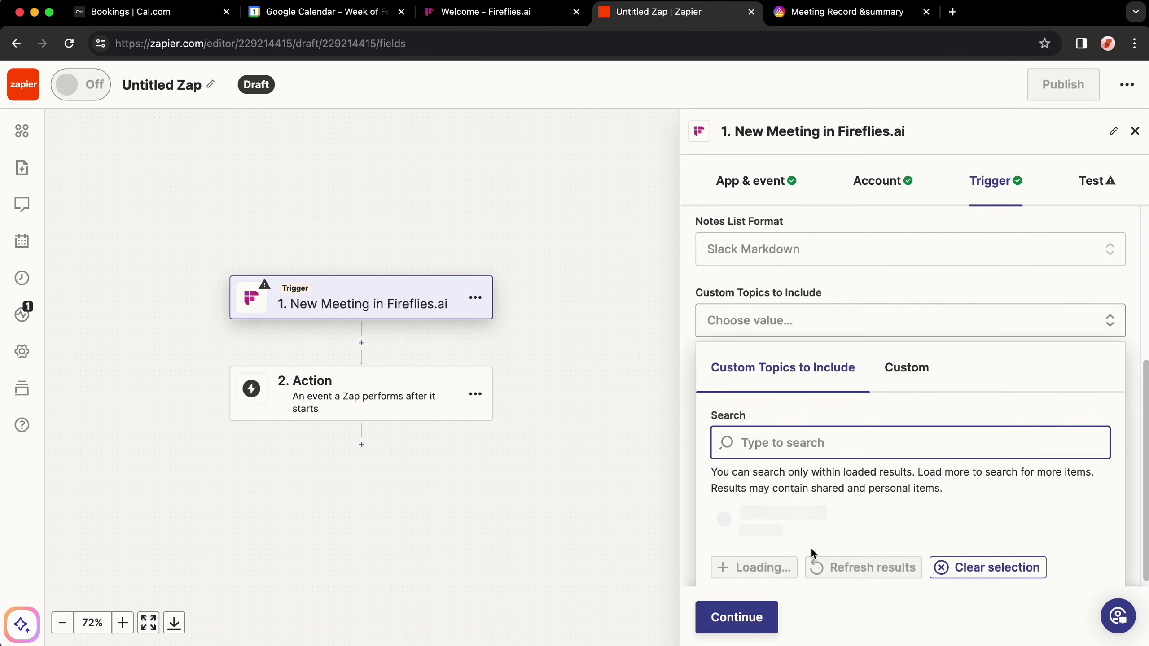
{"action": "left_click", "coordinate": [744, 627]}
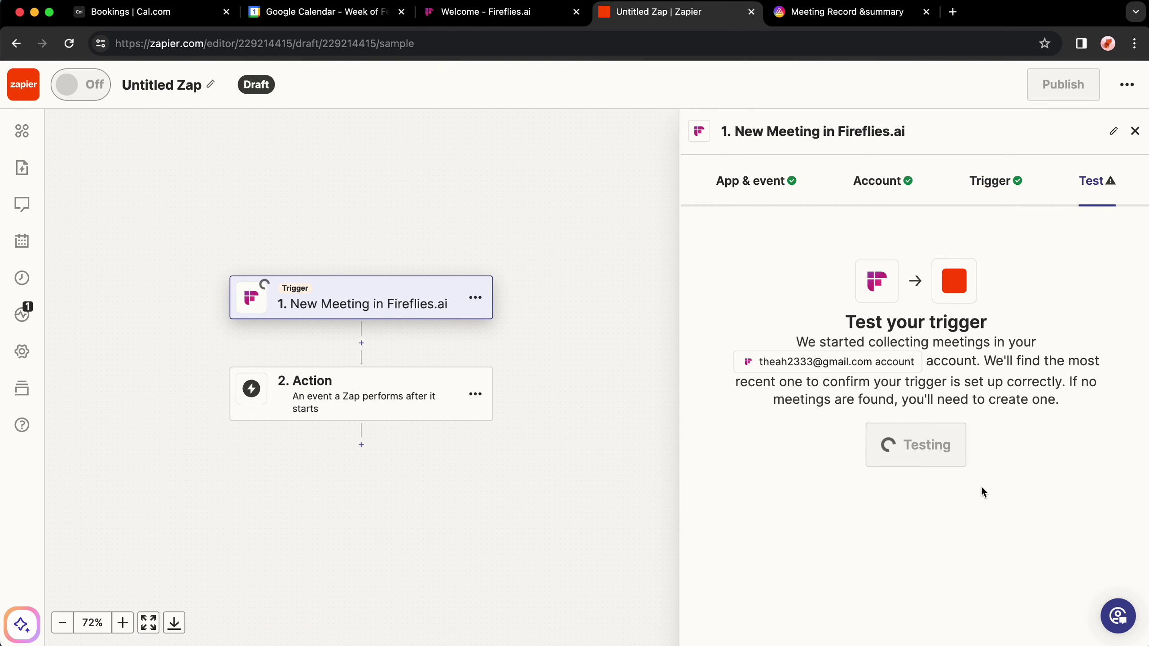
Step: Review the successful trigger test and choose AITable.ai as the action app
{"action": "scroll", "coordinate": [991, 452], "scroll_direction": "down", "scroll_amount": 5}
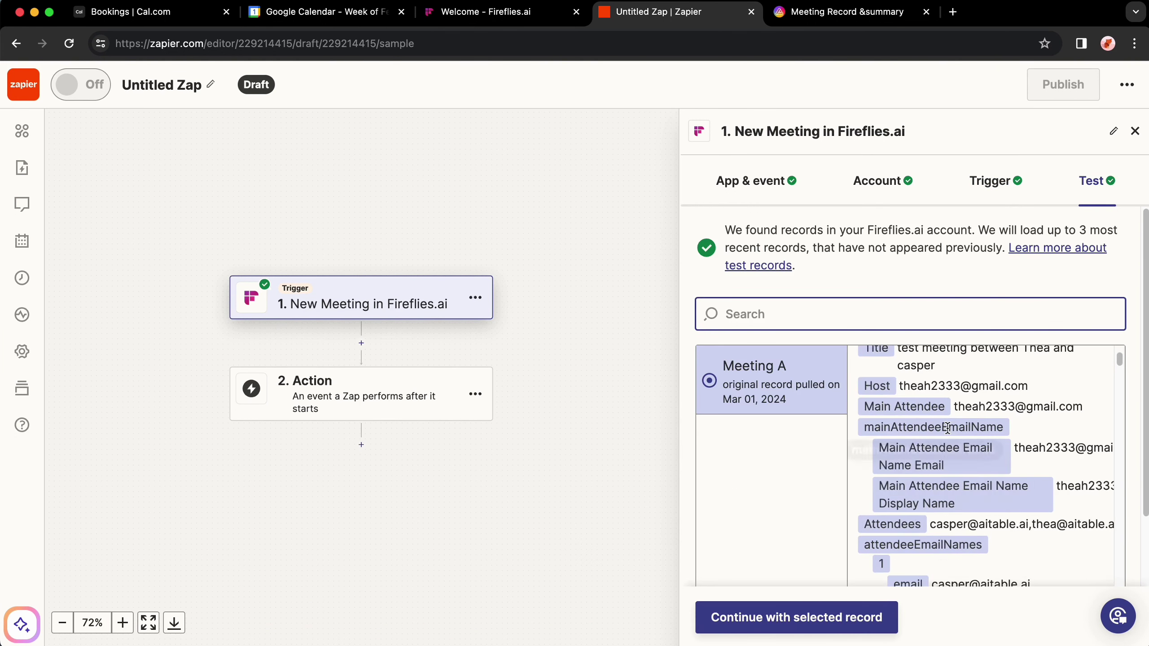
{"action": "scroll", "coordinate": [991, 480], "scroll_direction": "up", "scroll_amount": 5}
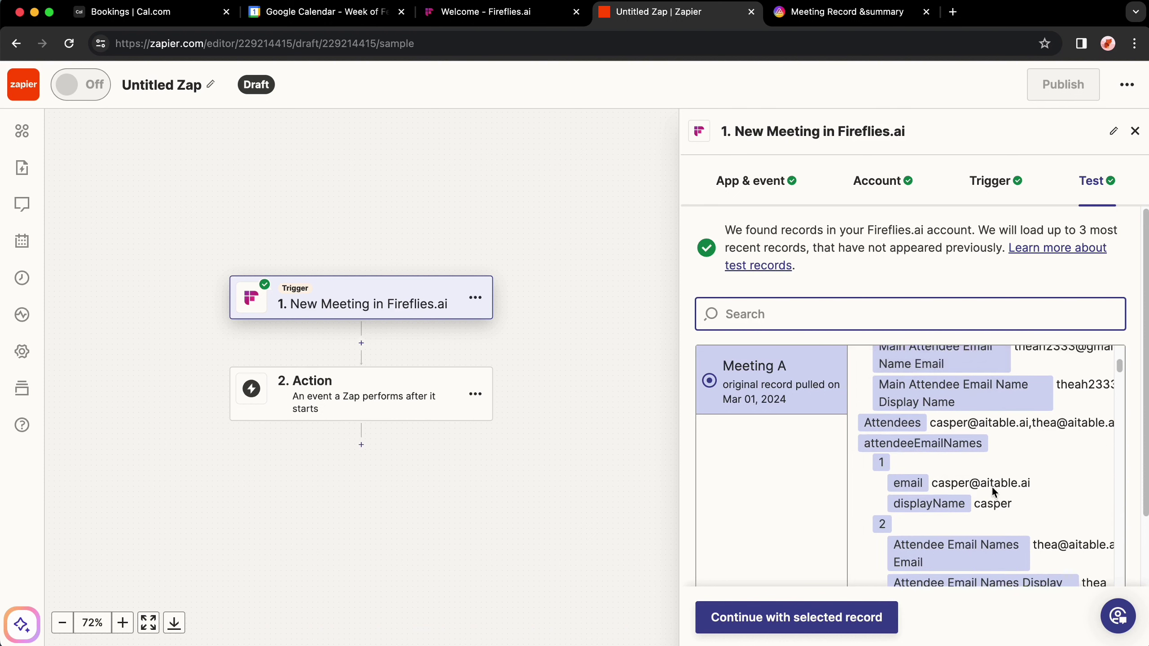
{"action": "left_click", "coordinate": [451, 411]}
{"action": "left_click", "coordinate": [334, 233]}
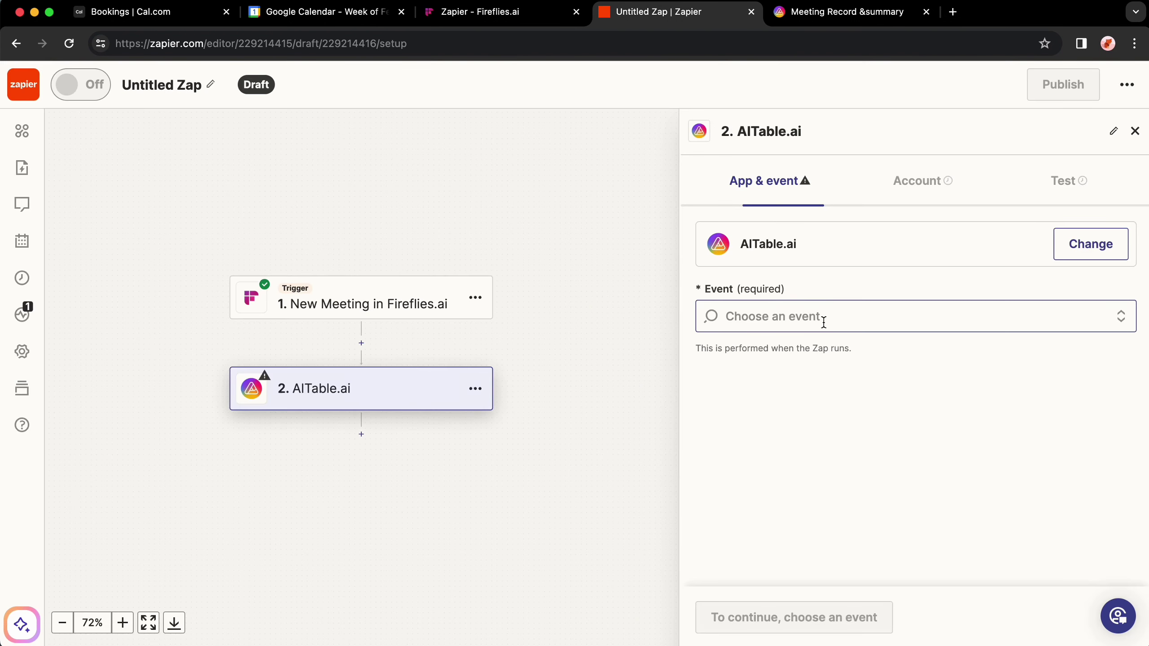
{"action": "left_click", "coordinate": [839, 317]}
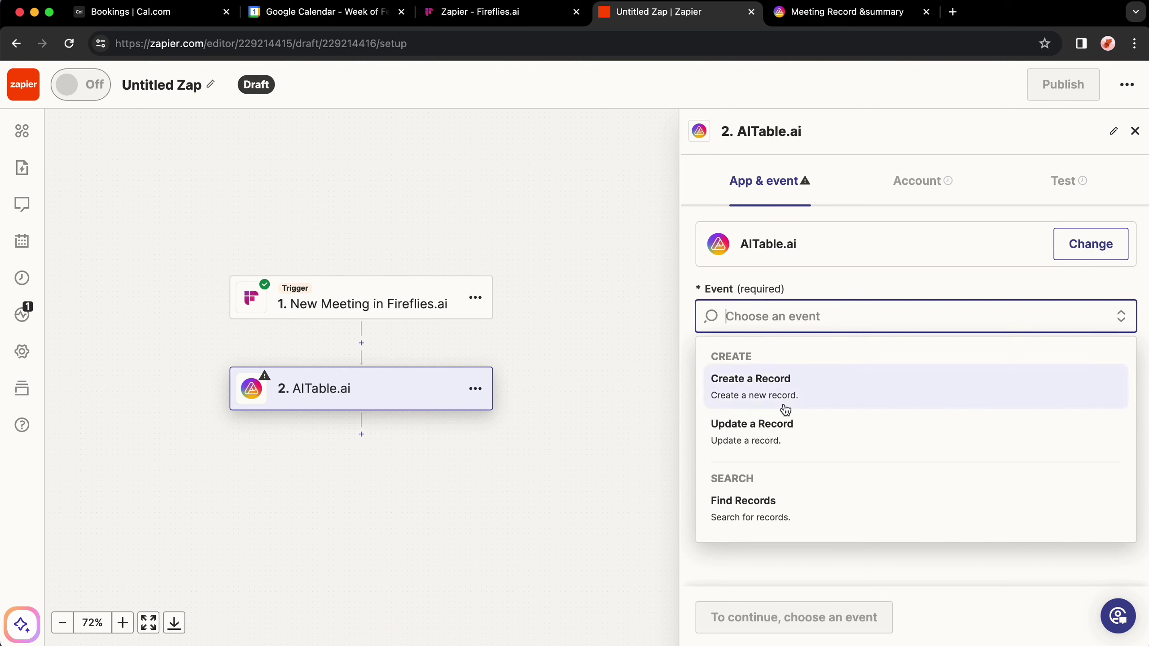
Step: Choose the Create a Record event and connect AITable.ai using the API token from Developer settings
{"action": "left_click", "coordinate": [820, 392]}
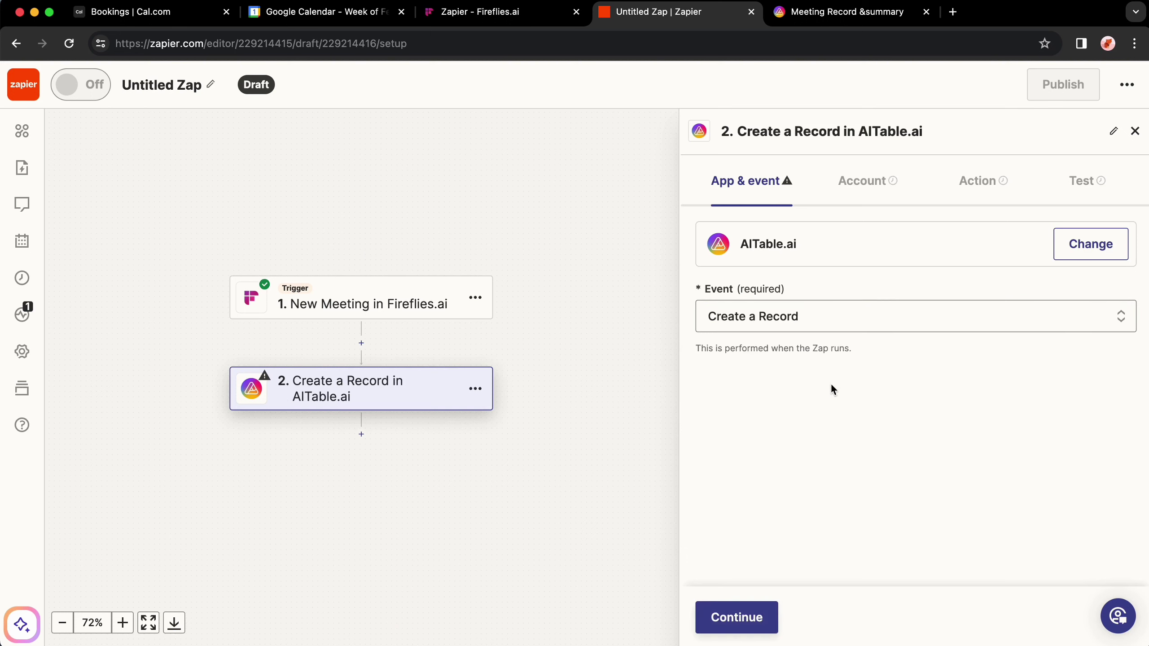
{"action": "left_click", "coordinate": [758, 618]}
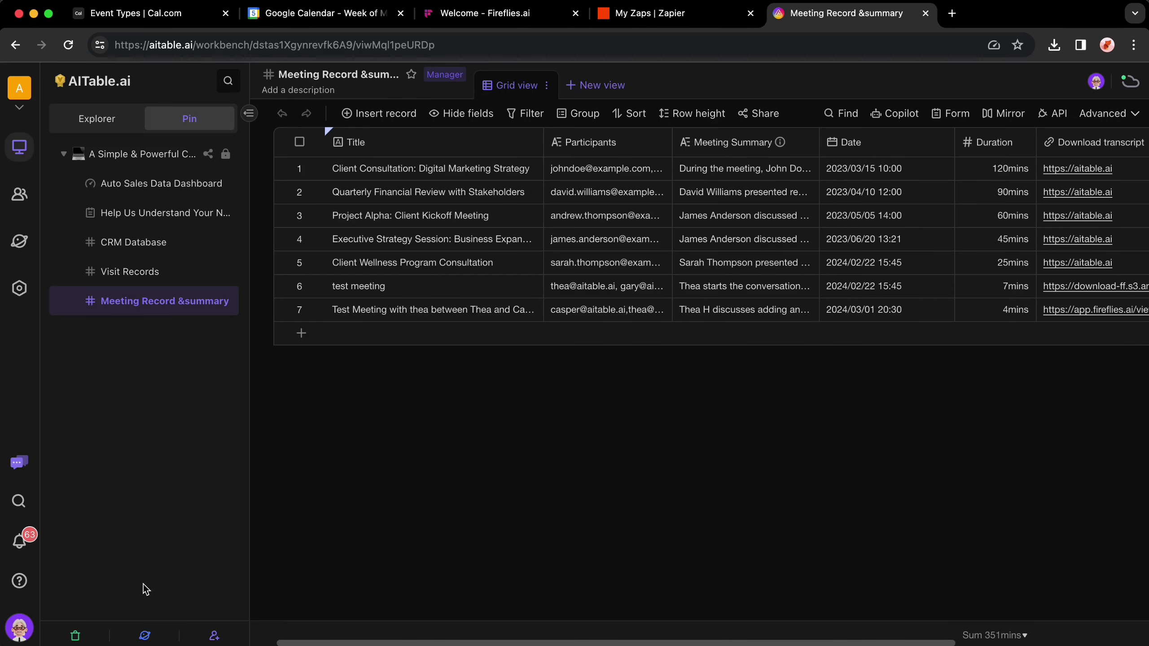
{"action": "left_click", "coordinate": [23, 639]}
{"action": "left_click", "coordinate": [109, 627]}
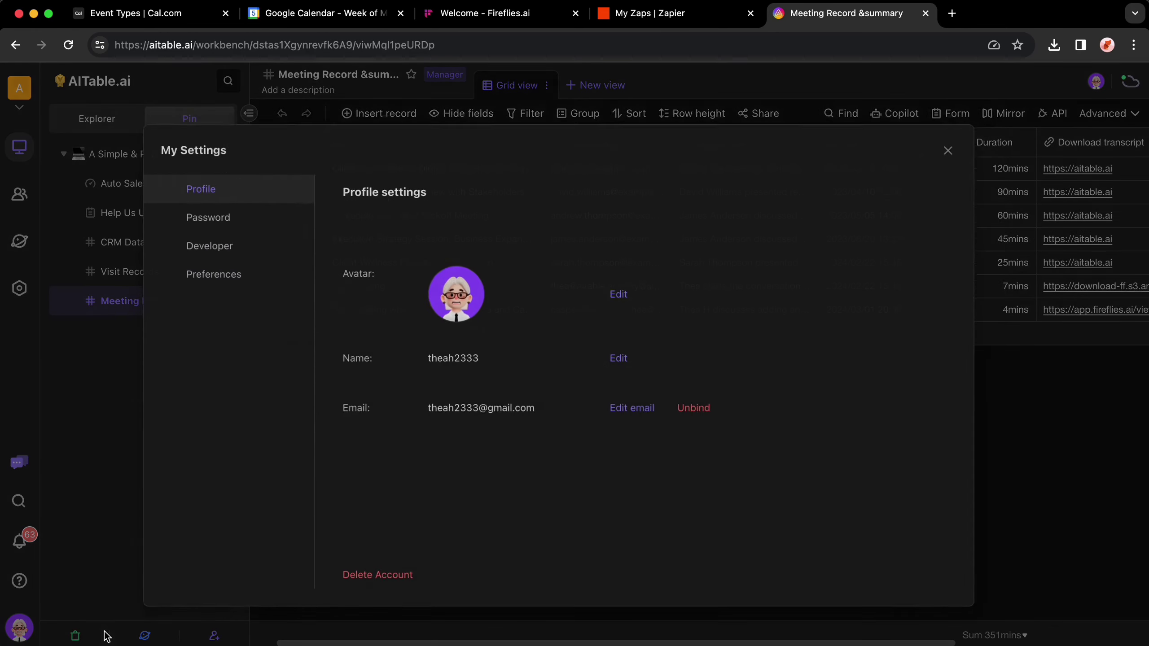
{"action": "left_click", "coordinate": [235, 237]}
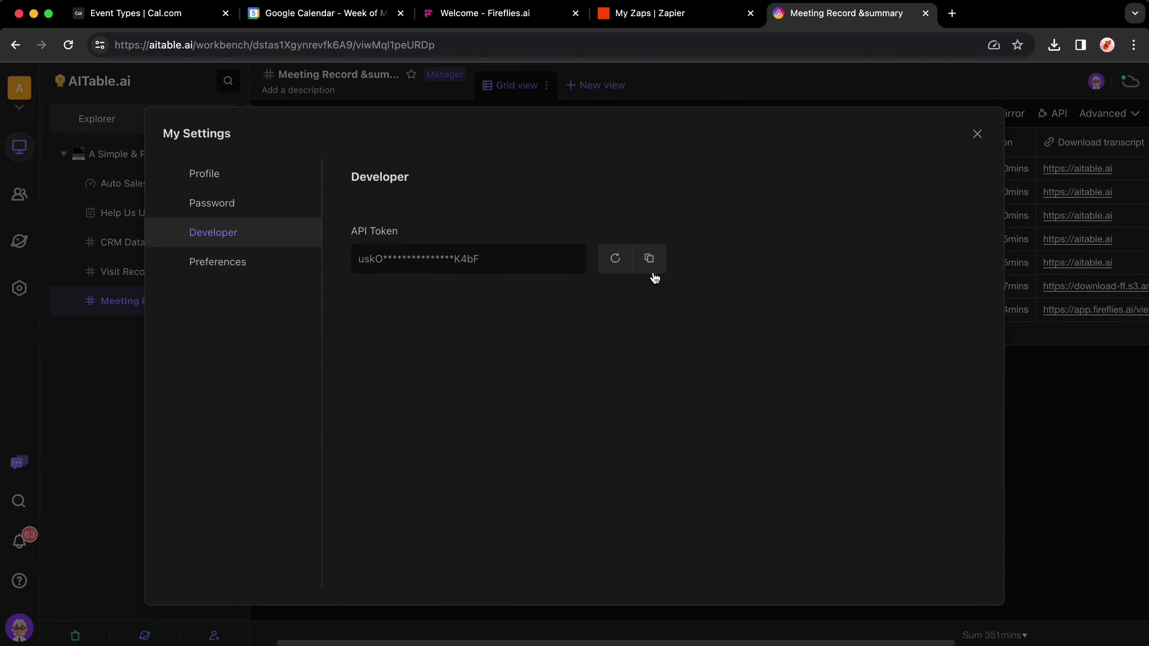
{"action": "left_click", "coordinate": [650, 259]}
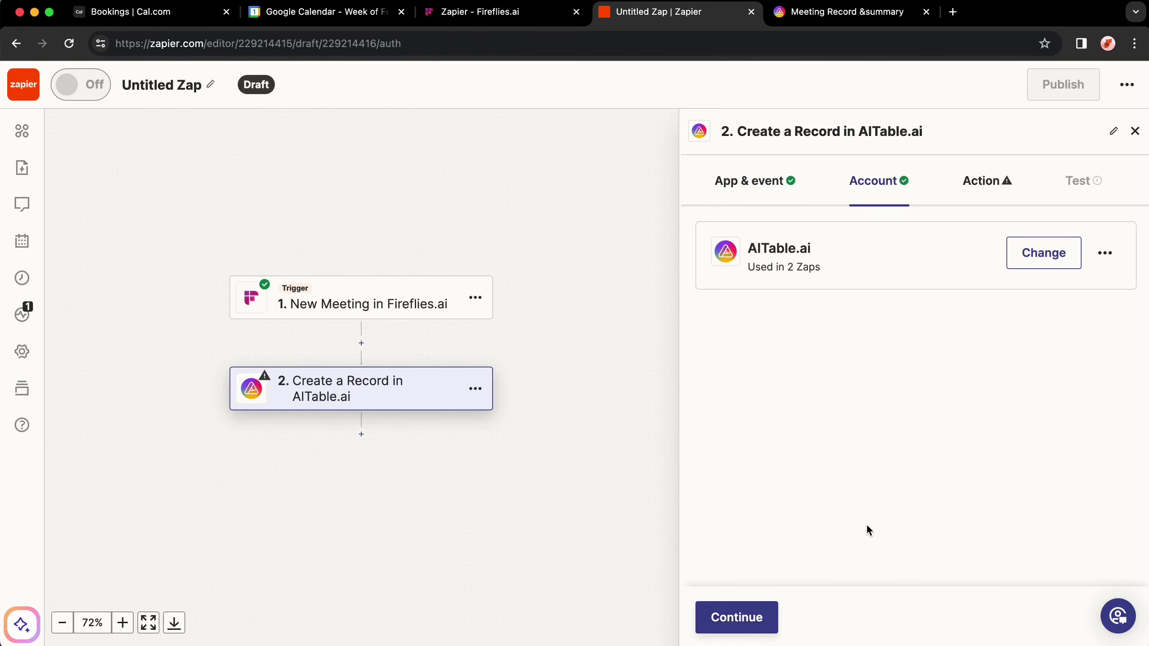
{"action": "left_click", "coordinate": [763, 621]}
Step: Target the AITable.ai space and Meeting Record &summary datasheet, then inspect its Title column
{"action": "left_click", "coordinate": [824, 289]}
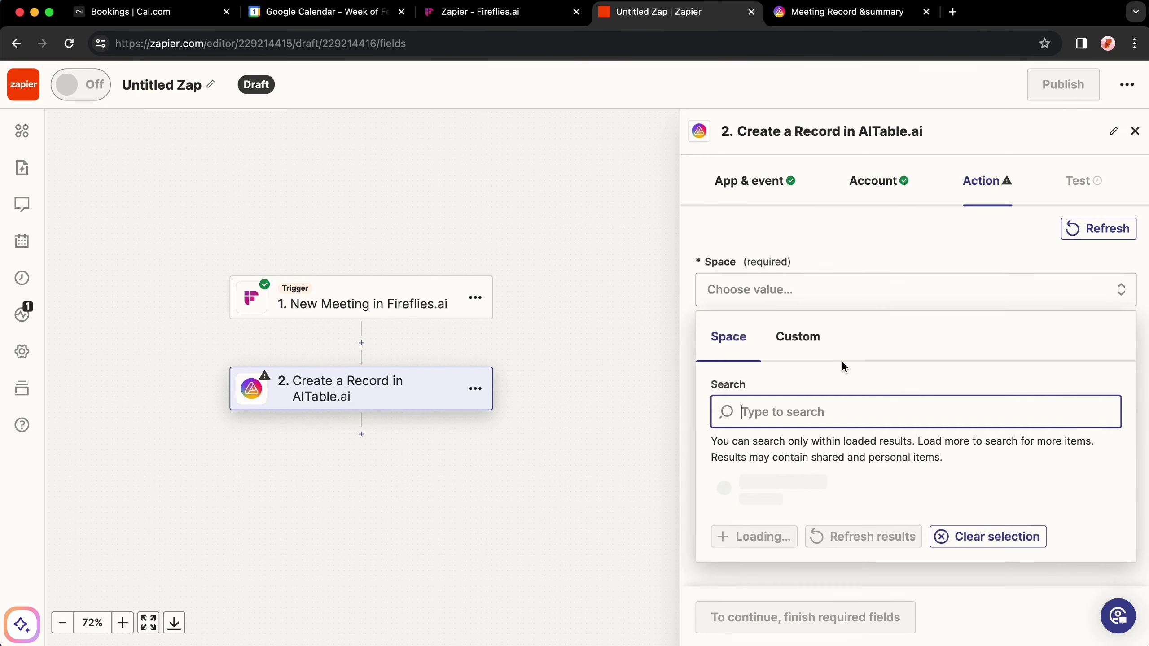
{"action": "scroll", "coordinate": [818, 452], "scroll_direction": "down", "scroll_amount": 3}
{"action": "left_click", "coordinate": [819, 498]}
{"action": "type", "text": "meeting"}
{"action": "left_click", "coordinate": [832, 493]}
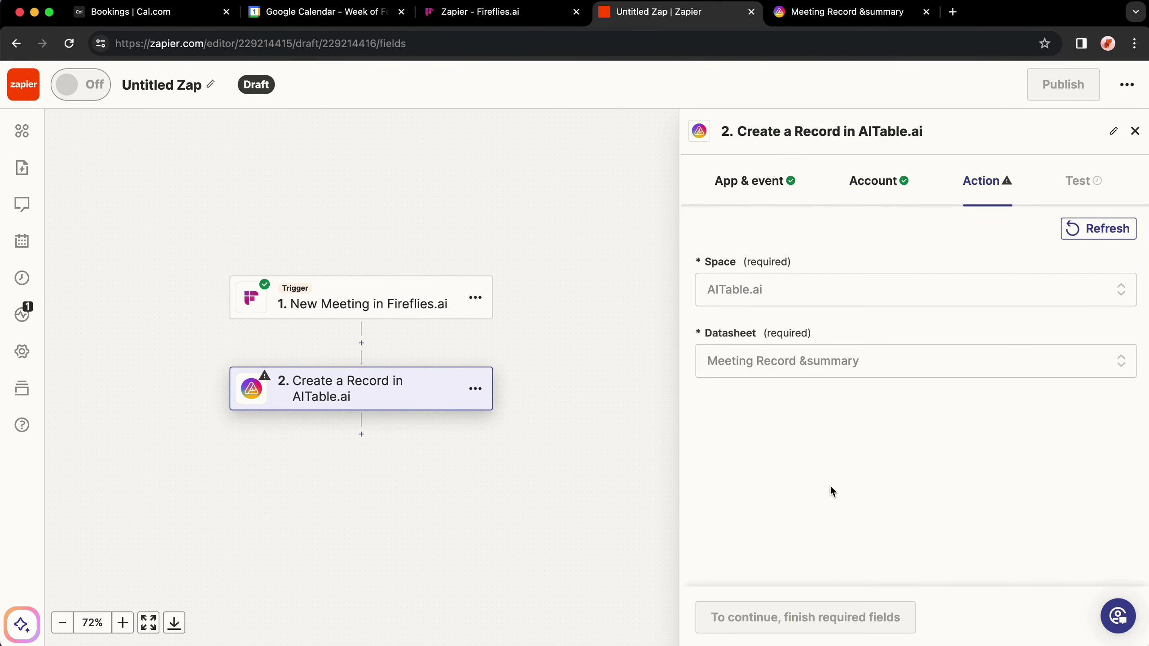
{"action": "key", "text": "ctrl+Tab"}
{"action": "left_click", "coordinate": [404, 141]}
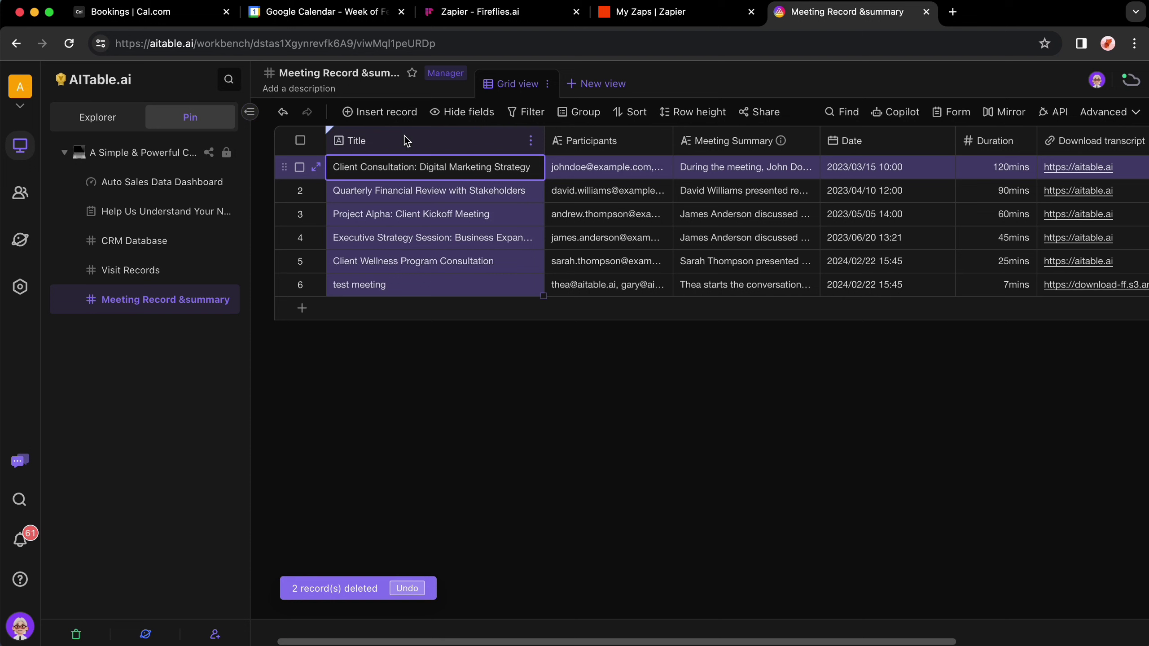
Step: Inspect the datasheet's Participants, Meeting Summary and Date columns
{"action": "left_click", "coordinate": [641, 131]}
{"action": "left_click", "coordinate": [742, 137]}
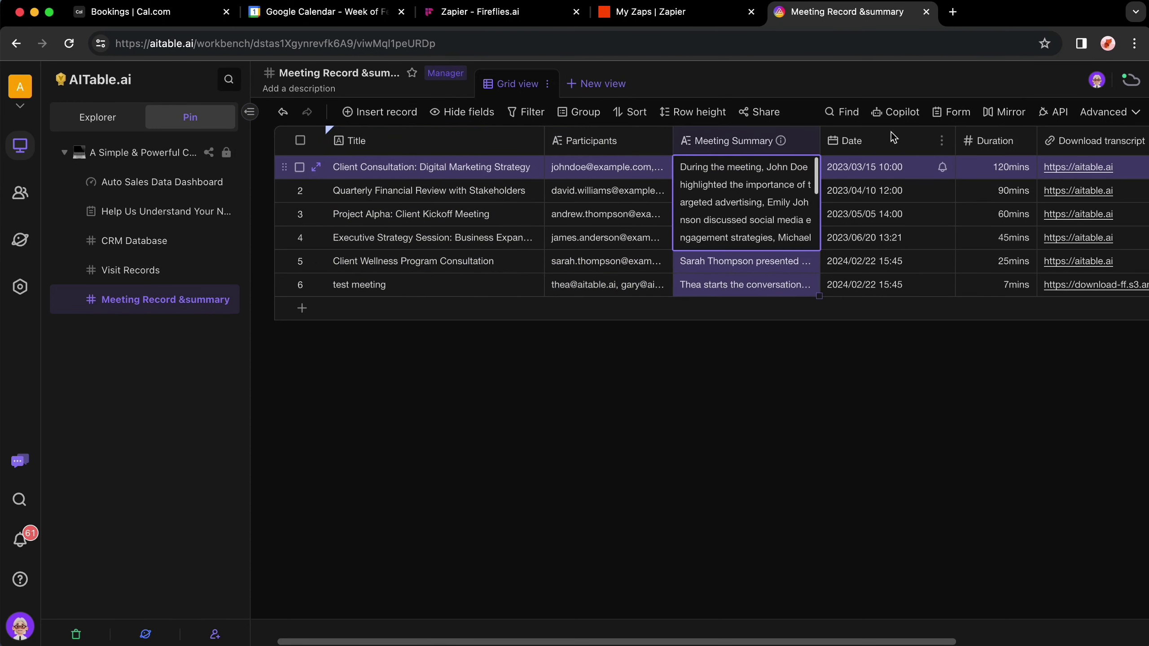
{"action": "left_click", "coordinate": [893, 138]}
{"action": "scroll", "coordinate": [901, 146], "scroll_direction": "right", "scroll_amount": 5}
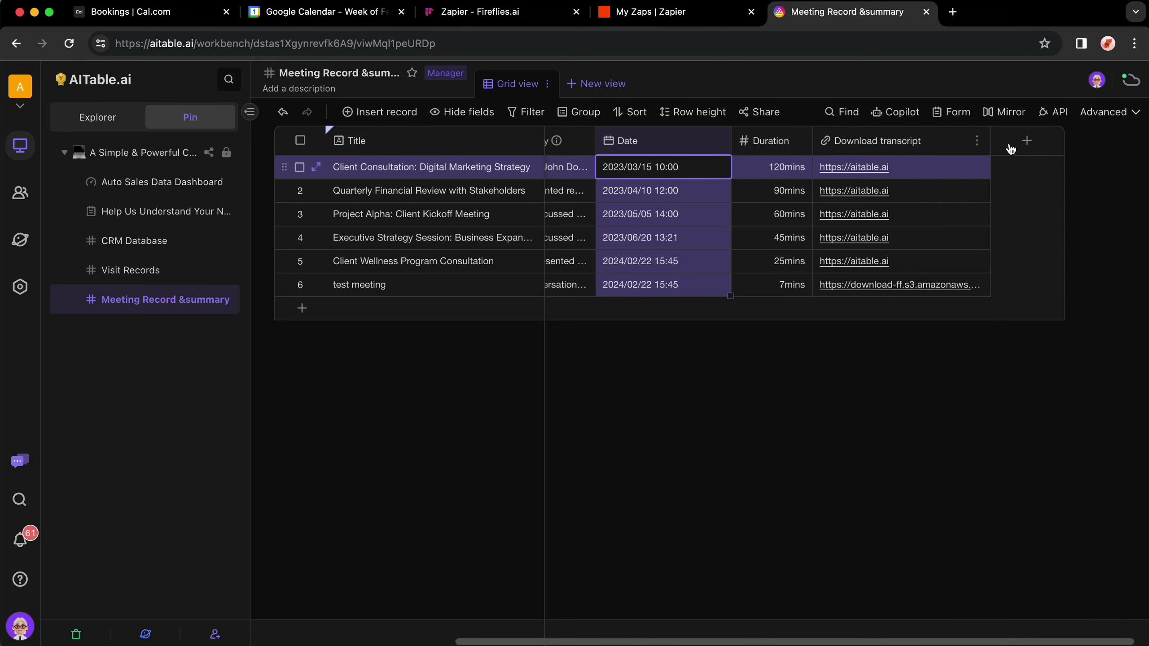
Step: Start a new column, browse its field types, then cancel without adding a field
{"action": "left_click", "coordinate": [1027, 143]}
{"action": "left_click", "coordinate": [1005, 273]}
{"action": "scroll", "coordinate": [851, 452], "scroll_direction": "down", "scroll_amount": 5}
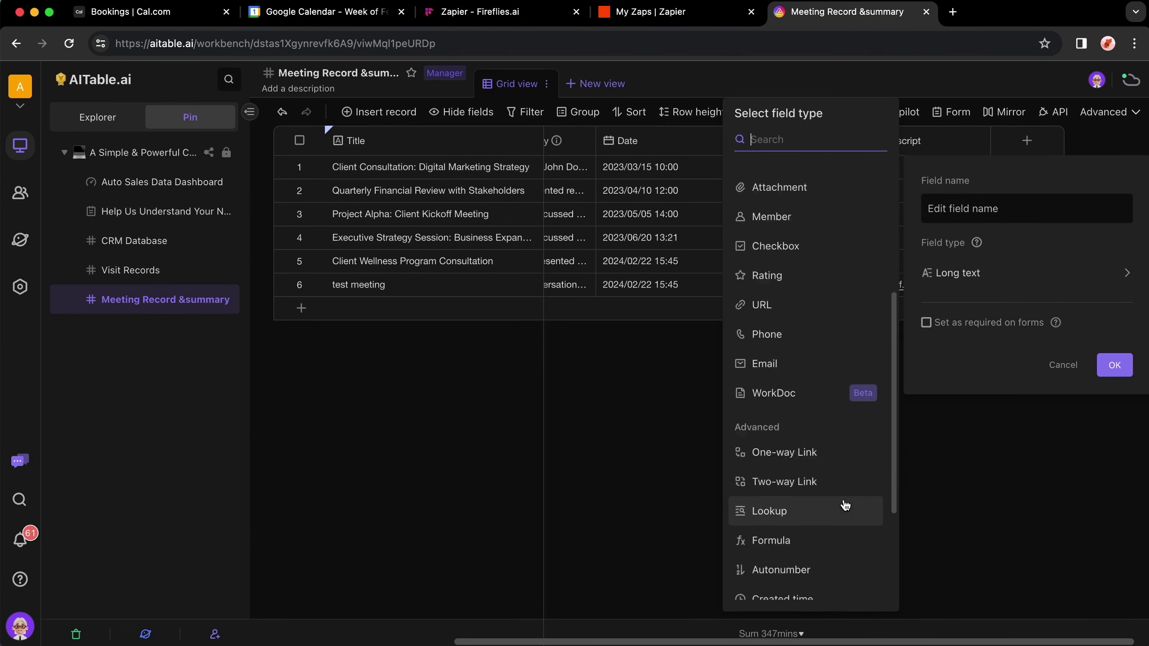
{"action": "scroll", "coordinate": [844, 505], "scroll_direction": "down", "scroll_amount": 3}
{"action": "scroll", "coordinate": [887, 561], "scroll_direction": "up", "scroll_amount": 10}
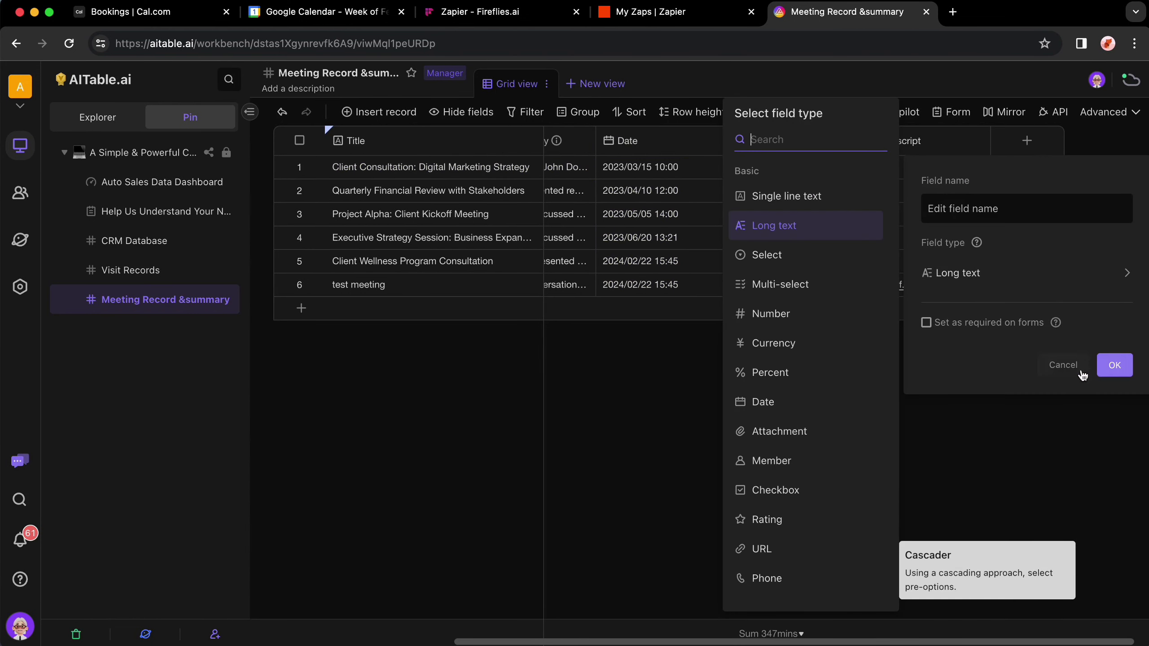
{"action": "left_click", "coordinate": [1063, 365]}
{"action": "scroll", "coordinate": [988, 482], "scroll_direction": "left", "scroll_amount": 3}
{"action": "key", "text": "ctrl+shift+Tab"}
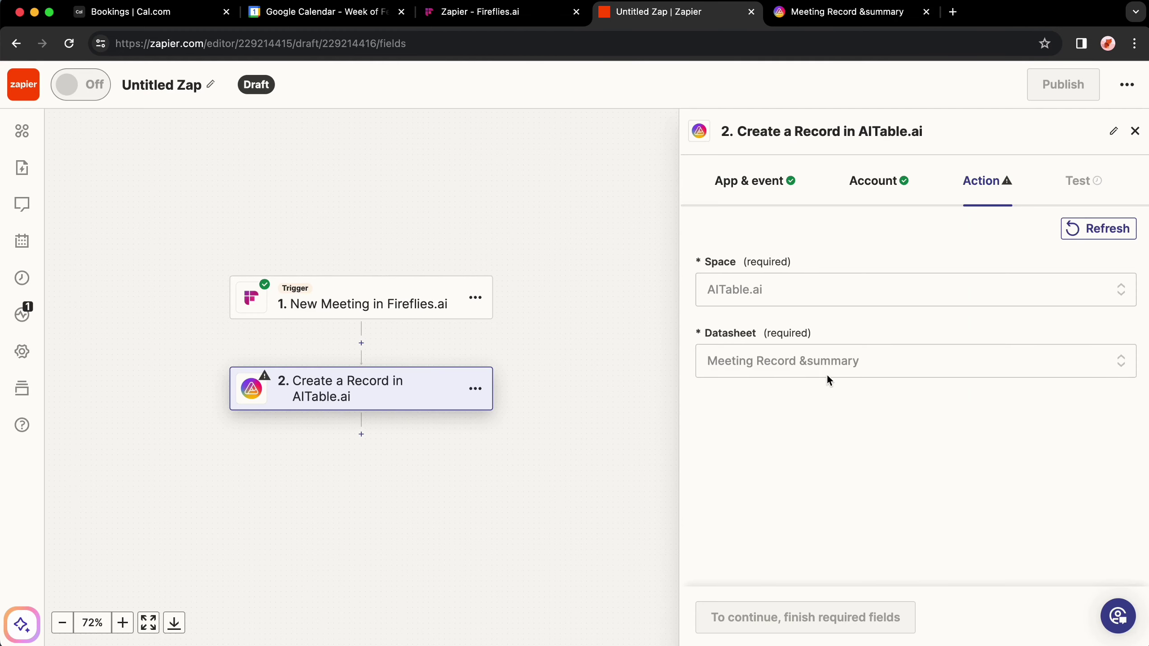
Step: Map the Fireflies title, attendee emails and summary into Title, Participants and Meeting Summary
{"action": "scroll", "coordinate": [850, 376], "scroll_direction": "down", "scroll_amount": 3}
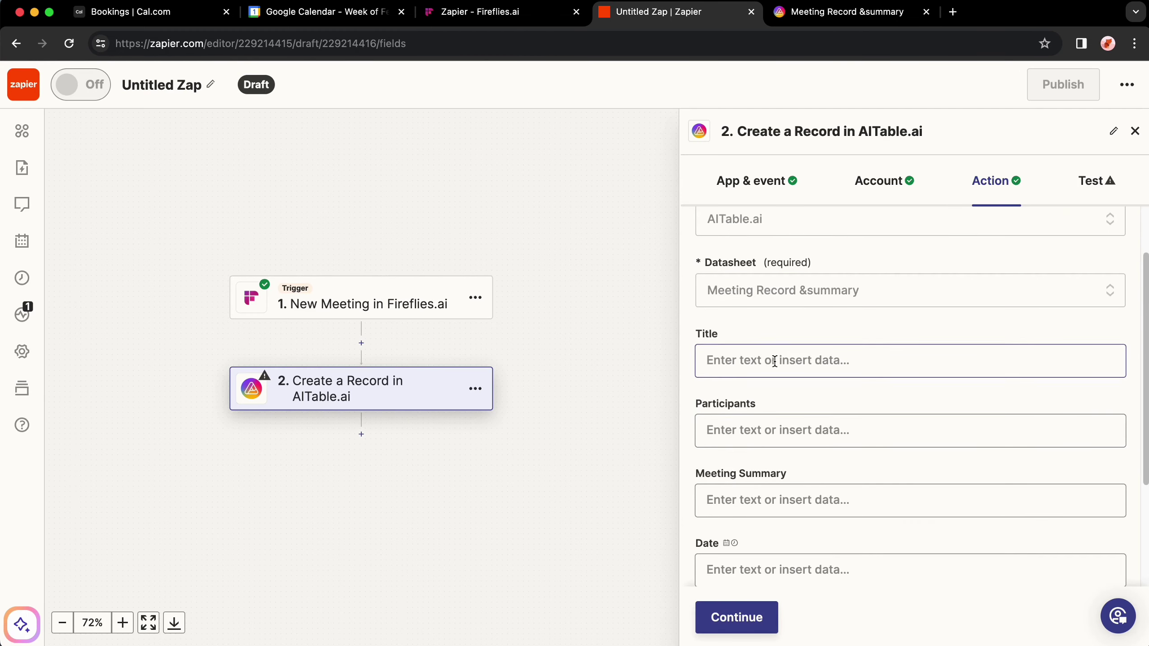
{"action": "left_click", "coordinate": [779, 360]}
{"action": "scroll", "coordinate": [779, 361], "scroll_direction": "down", "scroll_amount": 2}
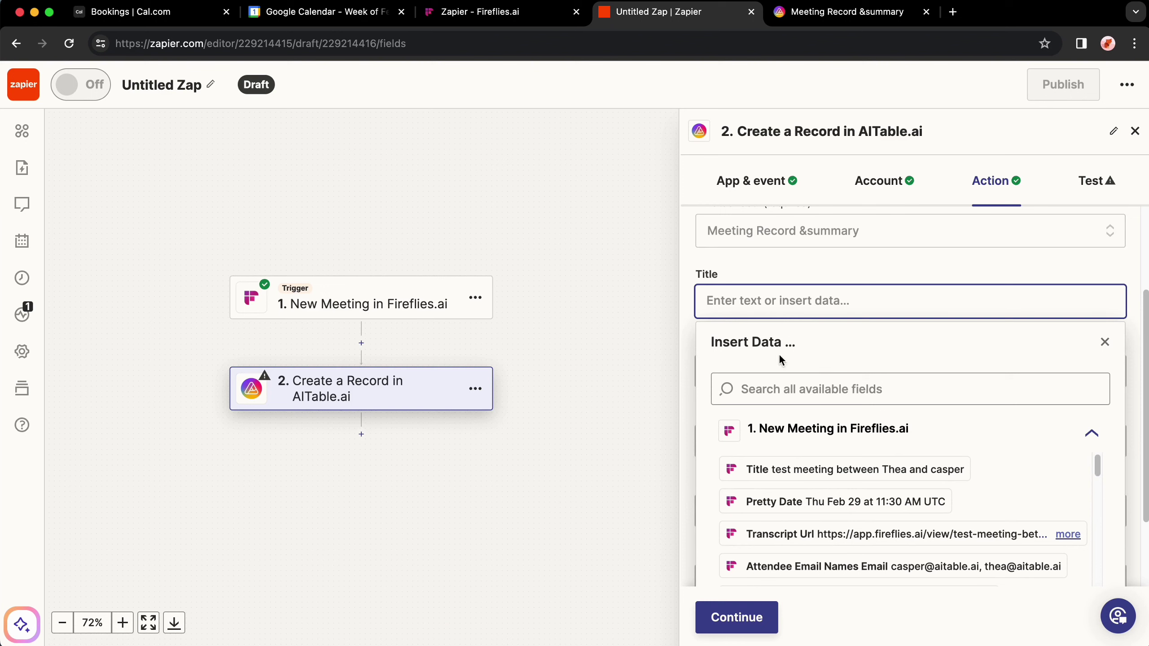
{"action": "left_click", "coordinate": [828, 470]}
{"action": "left_click", "coordinate": [1041, 353]}
{"action": "left_click", "coordinate": [1077, 511]}
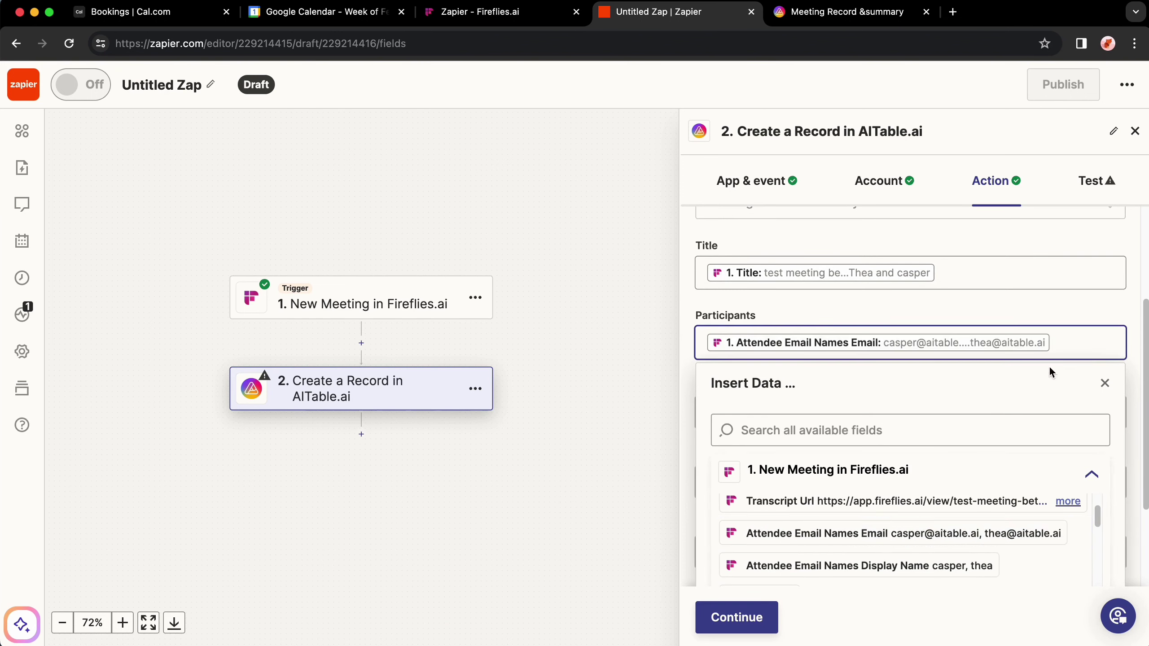
{"action": "left_click", "coordinate": [1054, 358]}
{"action": "left_click", "coordinate": [1081, 563]}
Step: Map Pretty Date, Duration Mins and Transcript Url into Date, Duration and Download transcript
{"action": "left_click", "coordinate": [1041, 411]}
{"action": "left_click", "coordinate": [860, 518]}
{"action": "left_click", "coordinate": [1041, 407]}
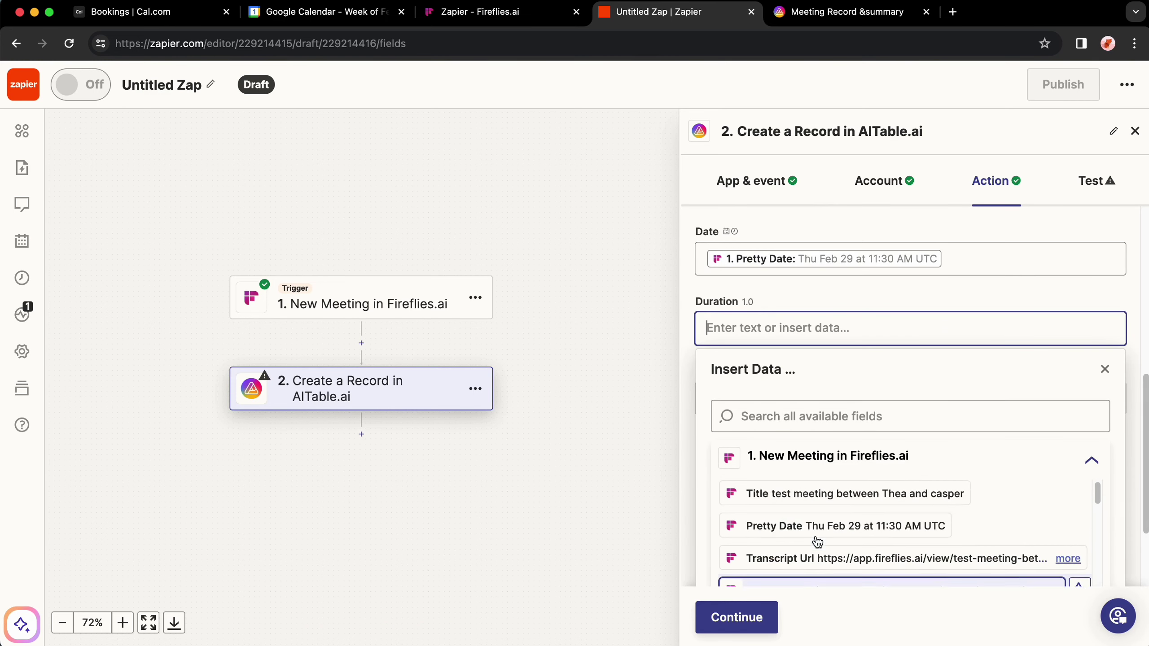
{"action": "type", "text": "du"}
{"action": "left_click", "coordinate": [797, 528]}
{"action": "left_click", "coordinate": [1105, 369]}
{"action": "left_click", "coordinate": [814, 398]}
{"action": "type", "text": "tran"}
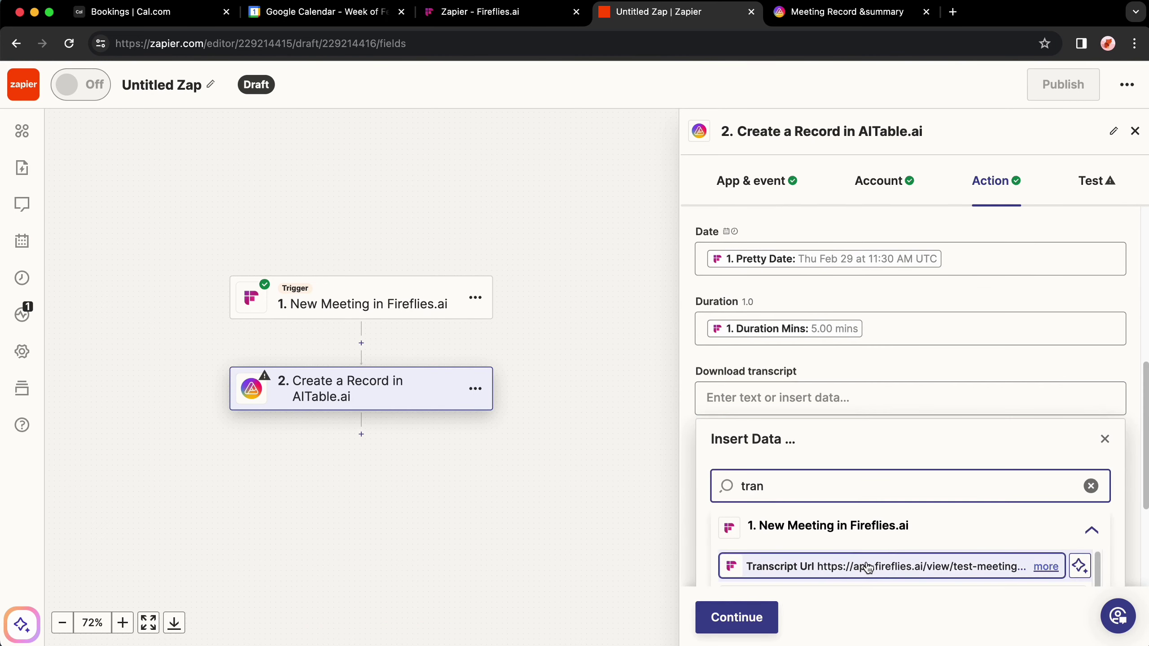
{"action": "left_click", "coordinate": [872, 566]}
{"action": "left_click", "coordinate": [1105, 437]}
Step: Send a test record to AITable.ai, publish the zap, and rename it automated-meeting-records
{"action": "left_click", "coordinate": [738, 622]}
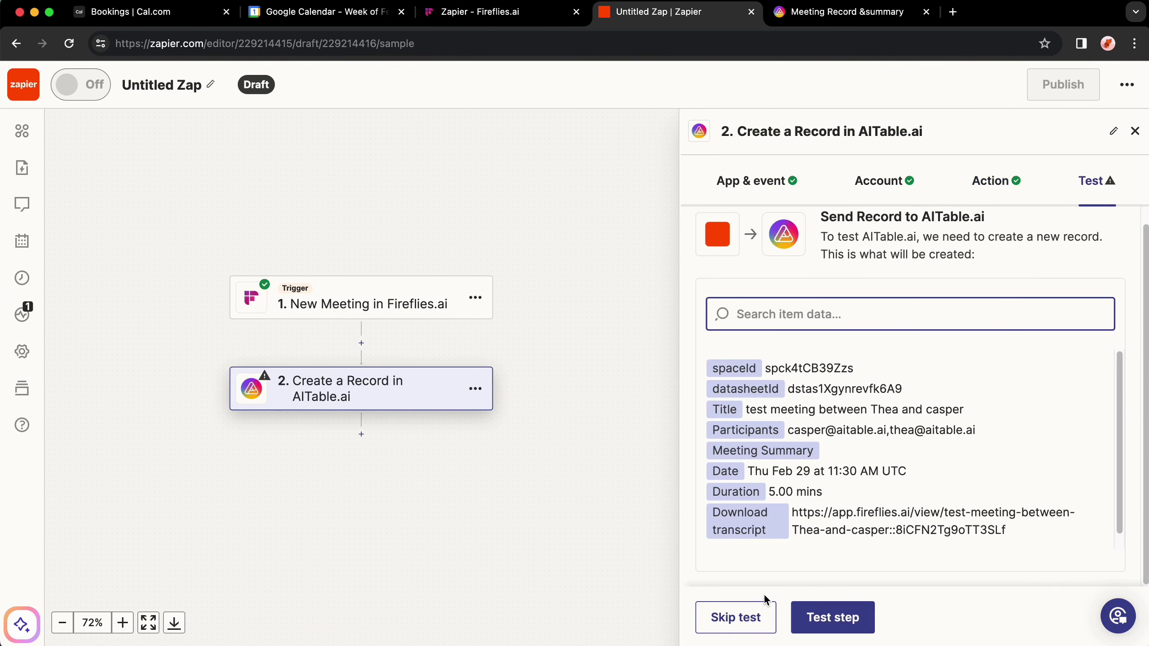
{"action": "left_click", "coordinate": [827, 618]}
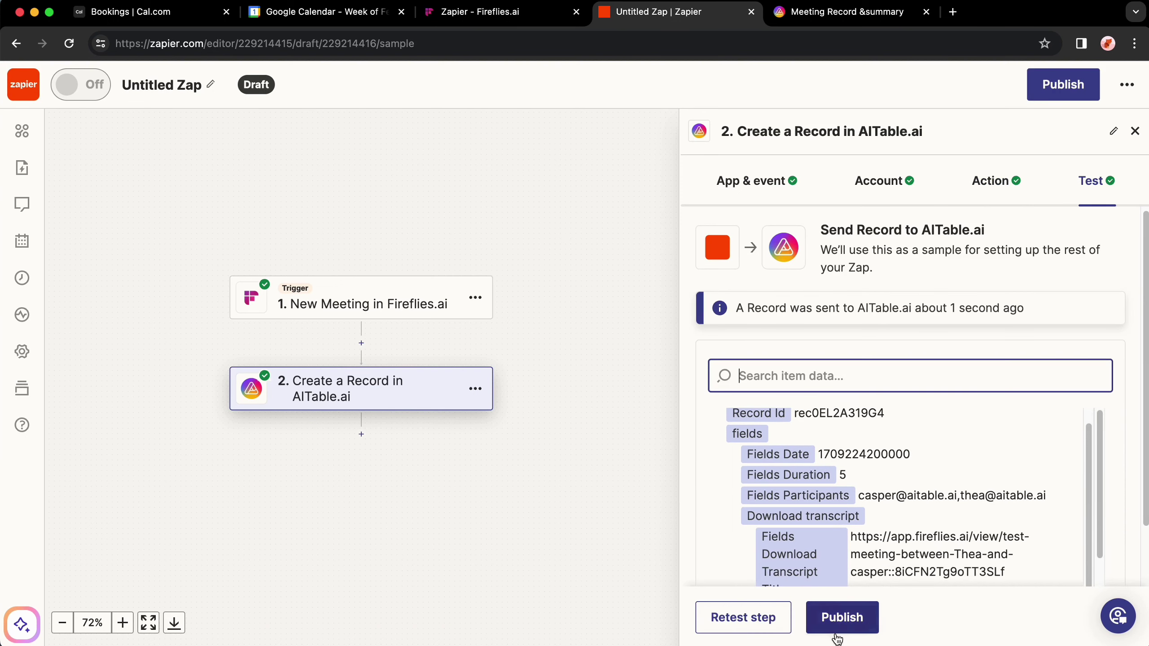
{"action": "left_click", "coordinate": [843, 618]}
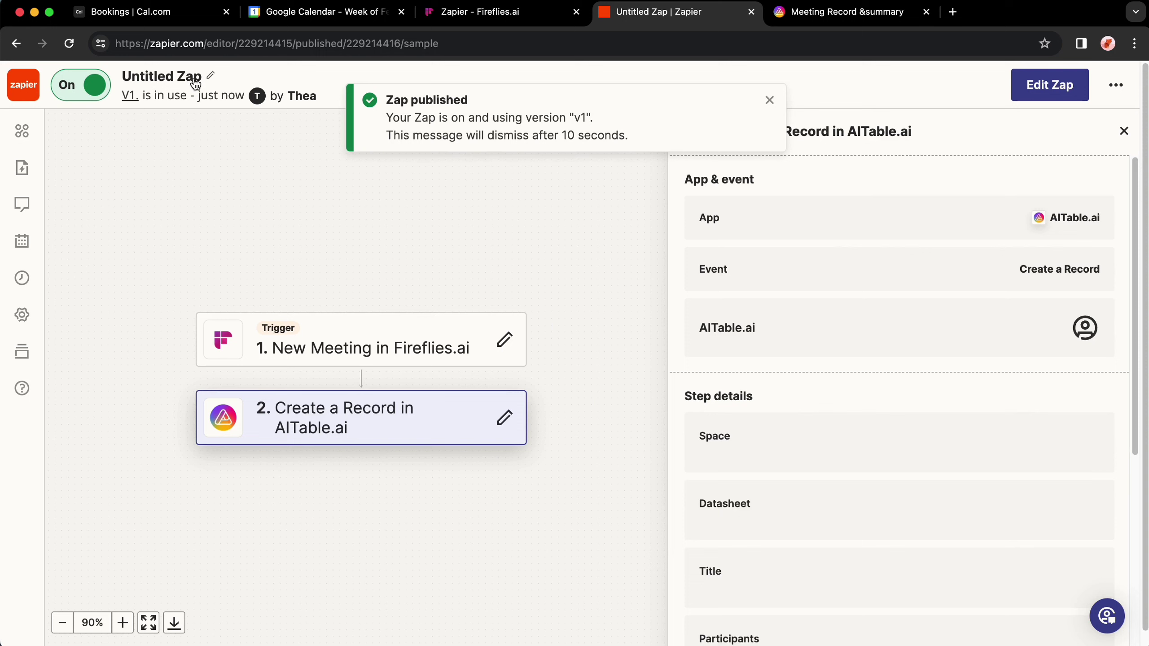
{"action": "left_click", "coordinate": [195, 83]}
{"action": "type", "text": "automated-meeting-records"}
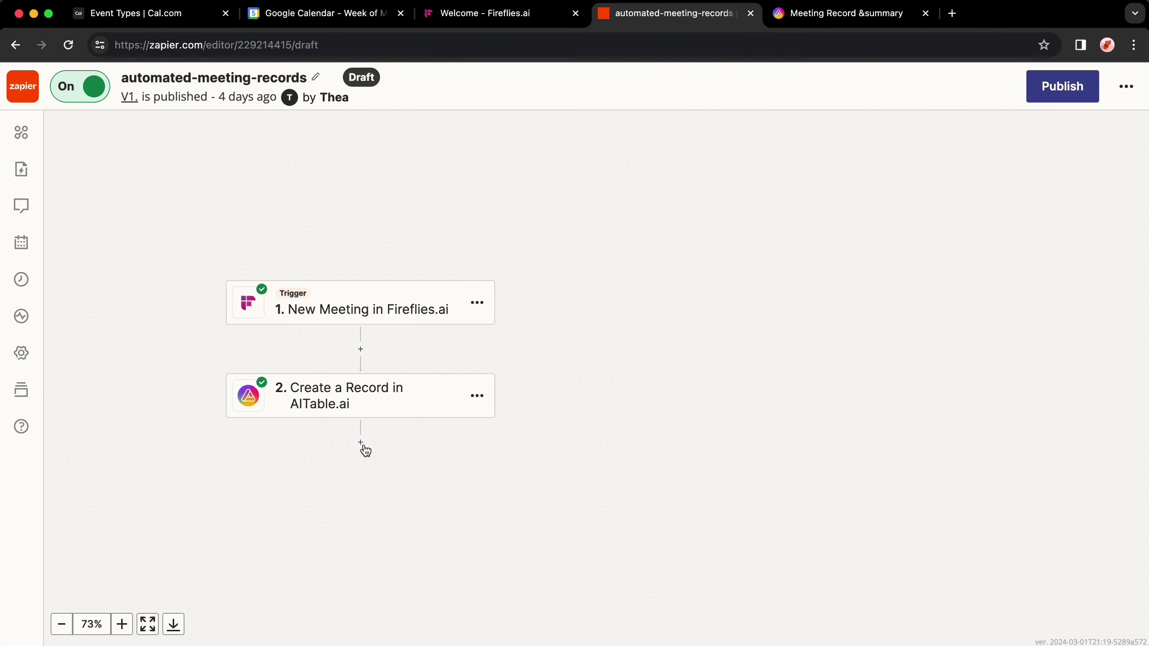
Step: Add a Formatter by Zapier action step set to the Date / Time event
{"action": "left_click", "coordinate": [361, 350]}
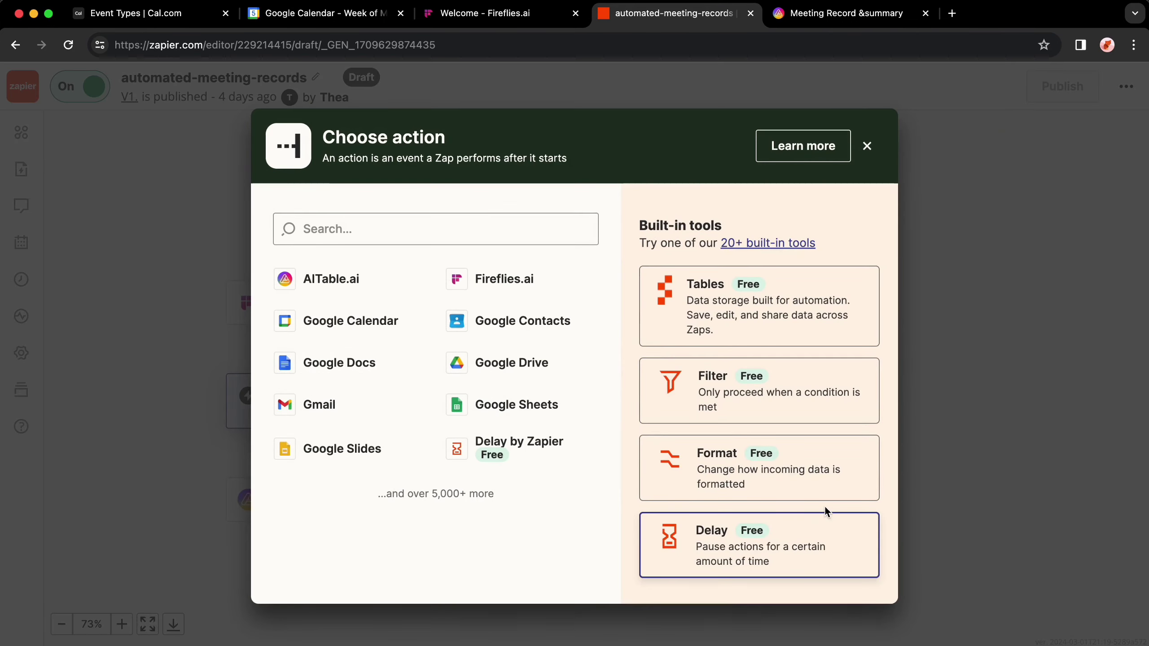
{"action": "left_click", "coordinate": [799, 485]}
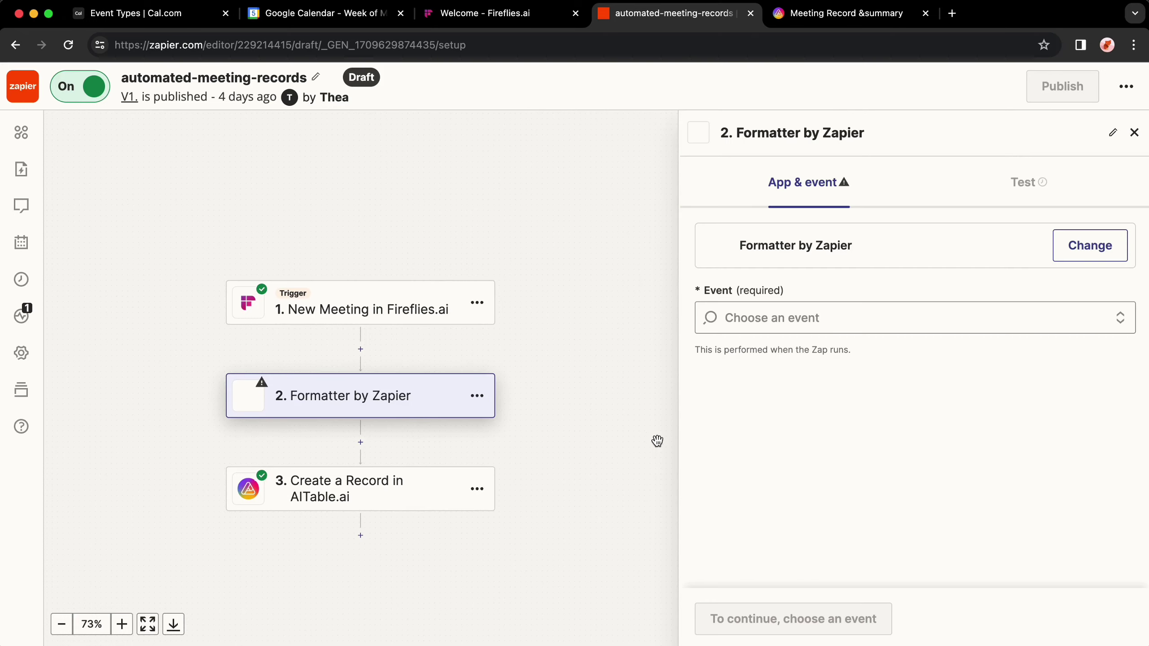
{"action": "left_click", "coordinate": [801, 315]}
{"action": "left_click", "coordinate": [797, 400]}
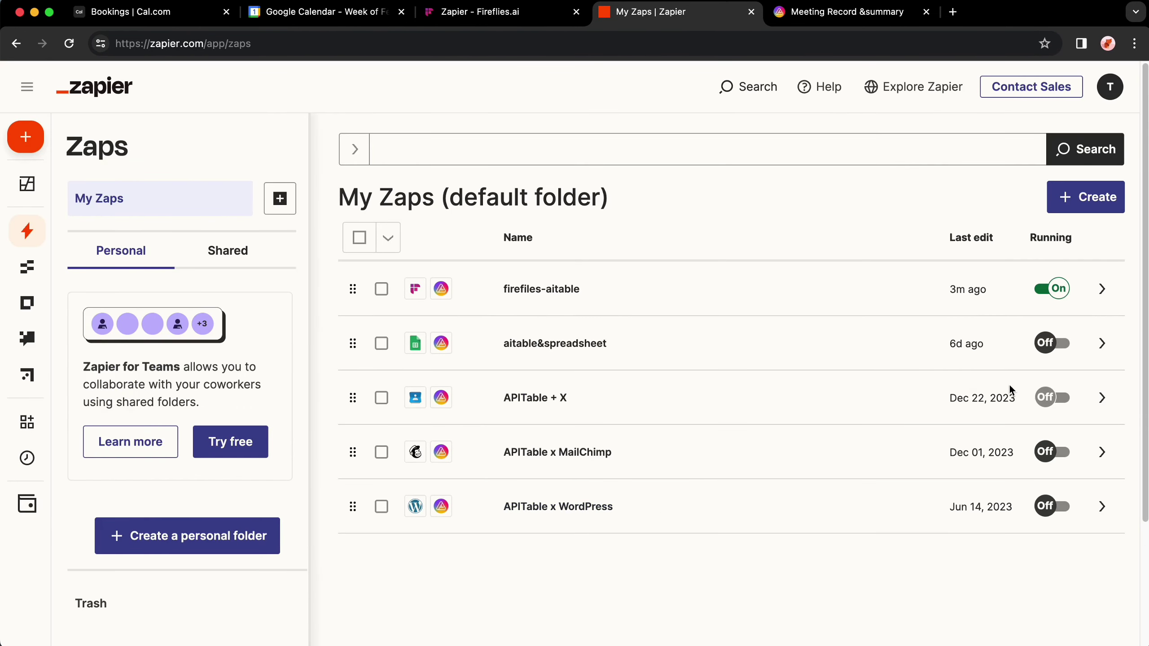
{"action": "scroll", "coordinate": [742, 466], "scroll_direction": "down", "scroll_amount": 3}
{"action": "scroll", "coordinate": [751, 470], "scroll_direction": "up", "scroll_amount": 3}
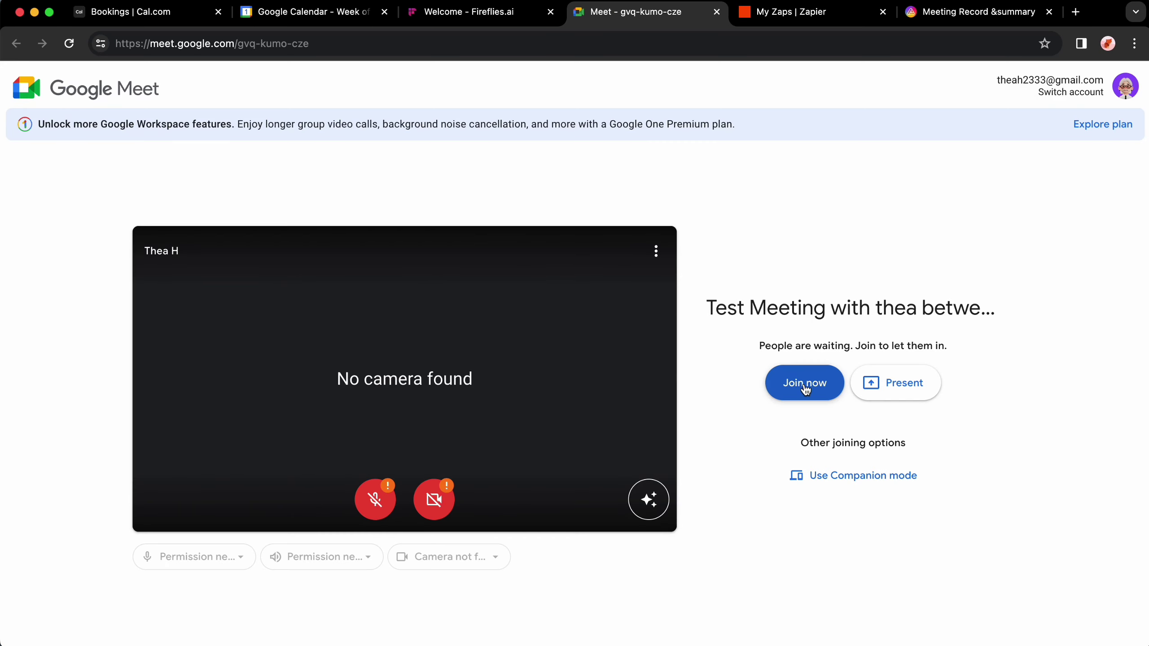
Step: Join the Google Meet test call, admit the Fireflies notetaker, and send party and laughing reactions
{"action": "left_click", "coordinate": [803, 382]}
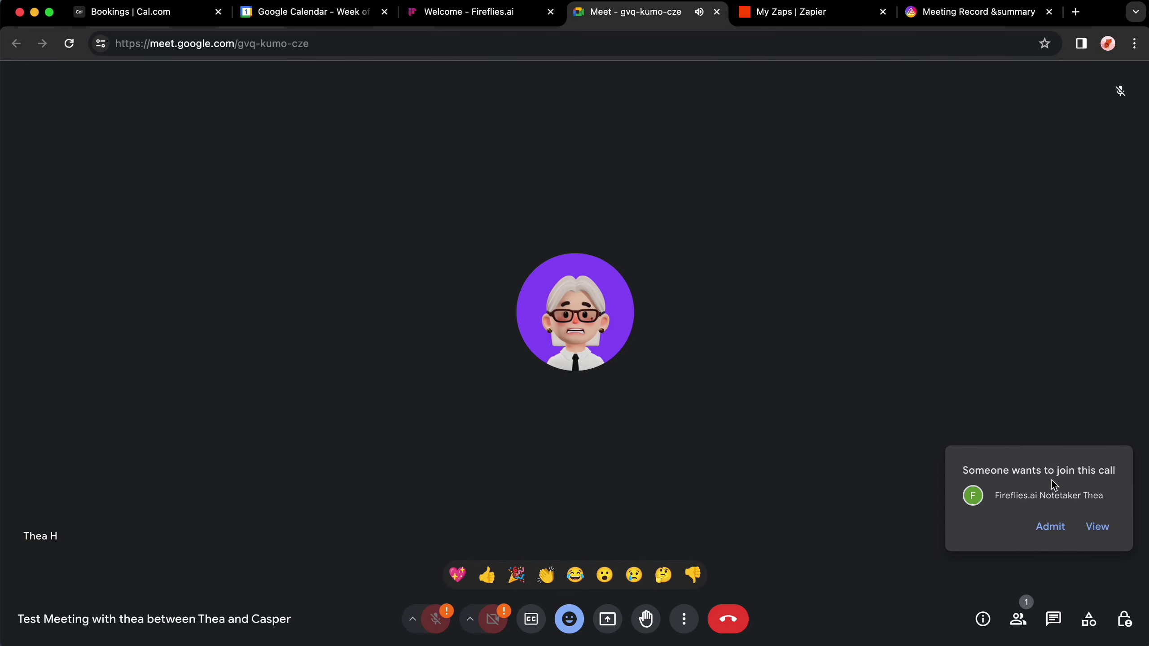
{"action": "left_click", "coordinate": [1050, 527]}
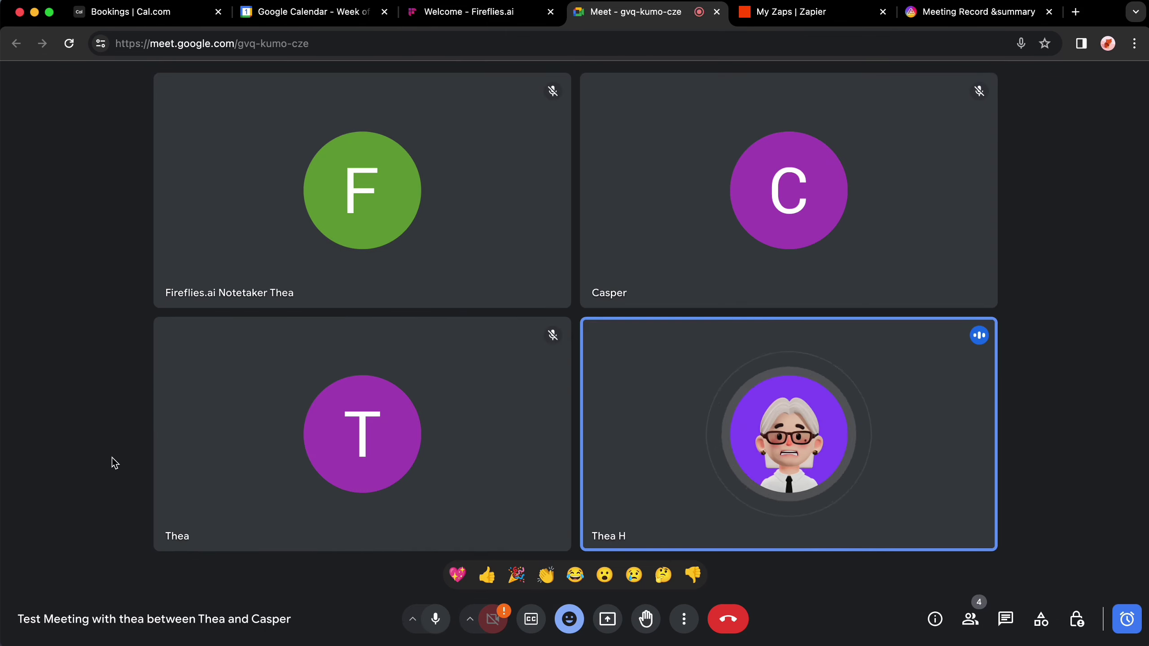
{"action": "key", "text": "super+d"}
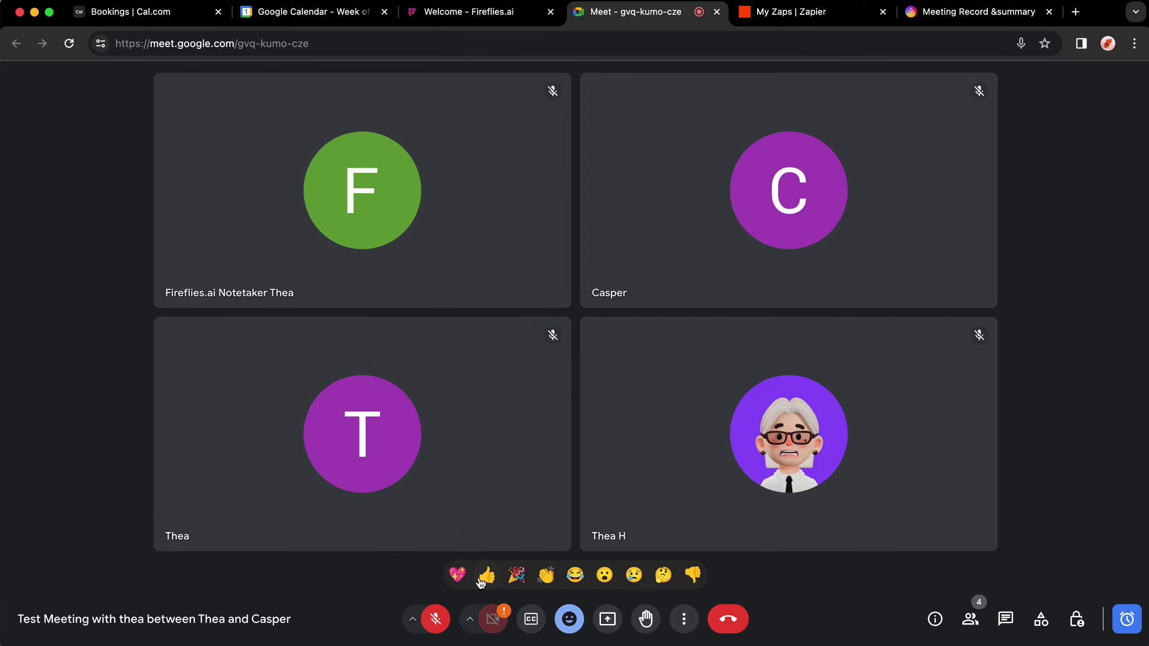
{"action": "left_click", "coordinate": [525, 578]}
{"action": "left_click", "coordinate": [575, 576]}
{"action": "key", "text": "super+d"}
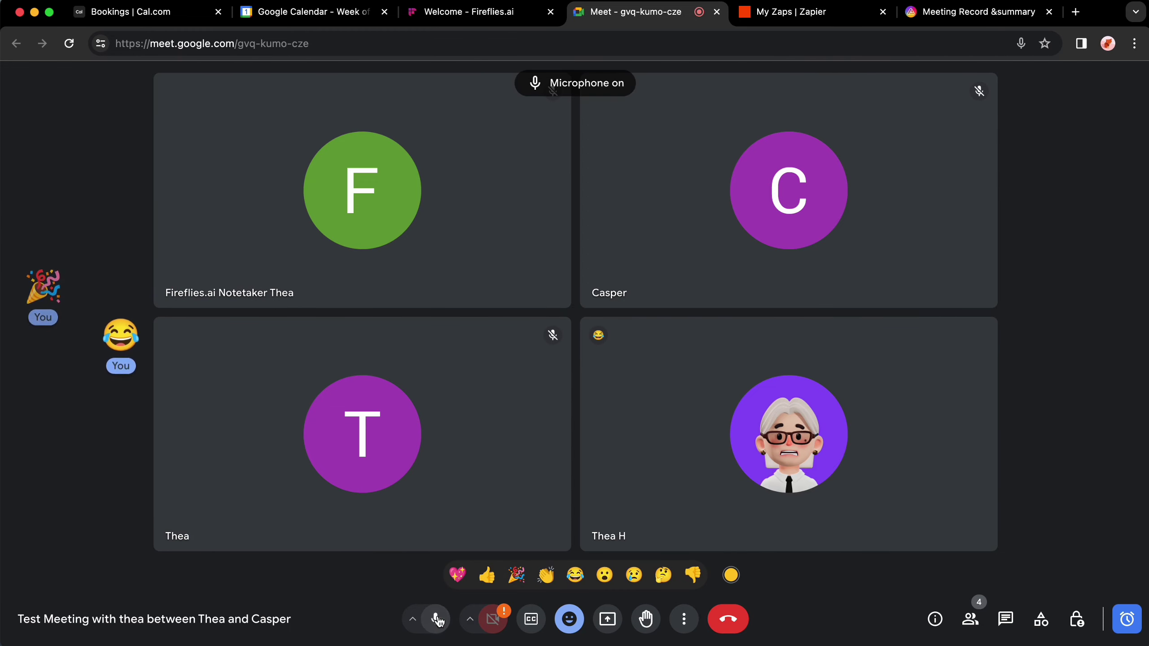
{"action": "key", "text": "super+3"}
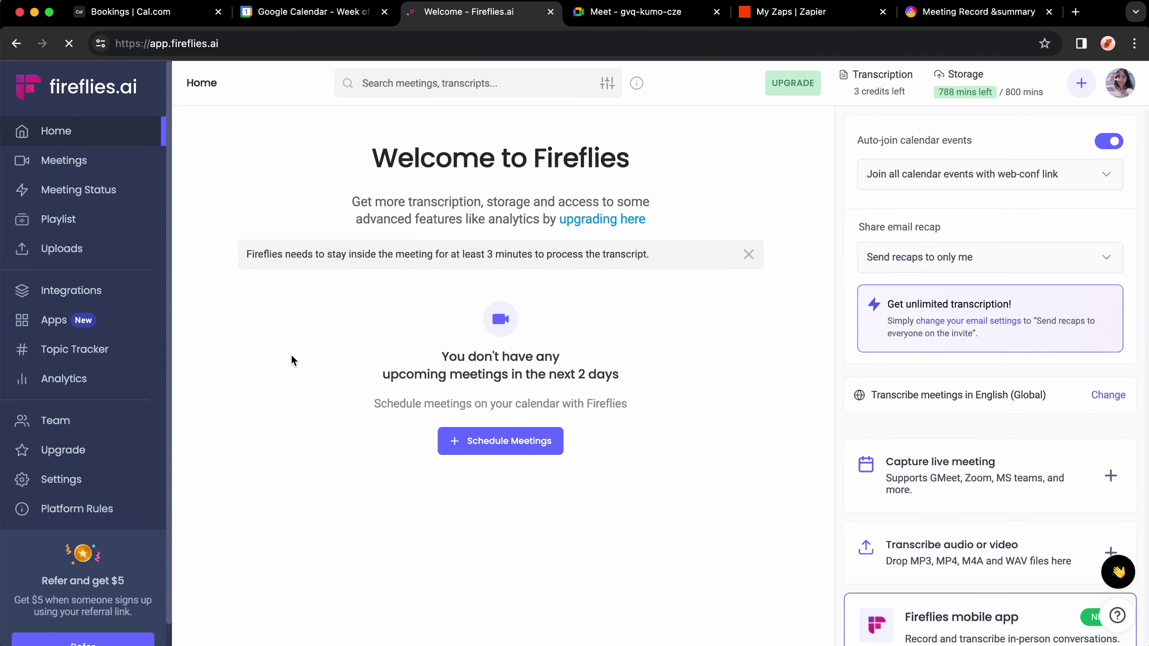
Step: Verify row 7's title, participants, date and transcript cells, then view the automated-meeting-records zap's details
{"action": "left_click", "coordinate": [63, 161]}
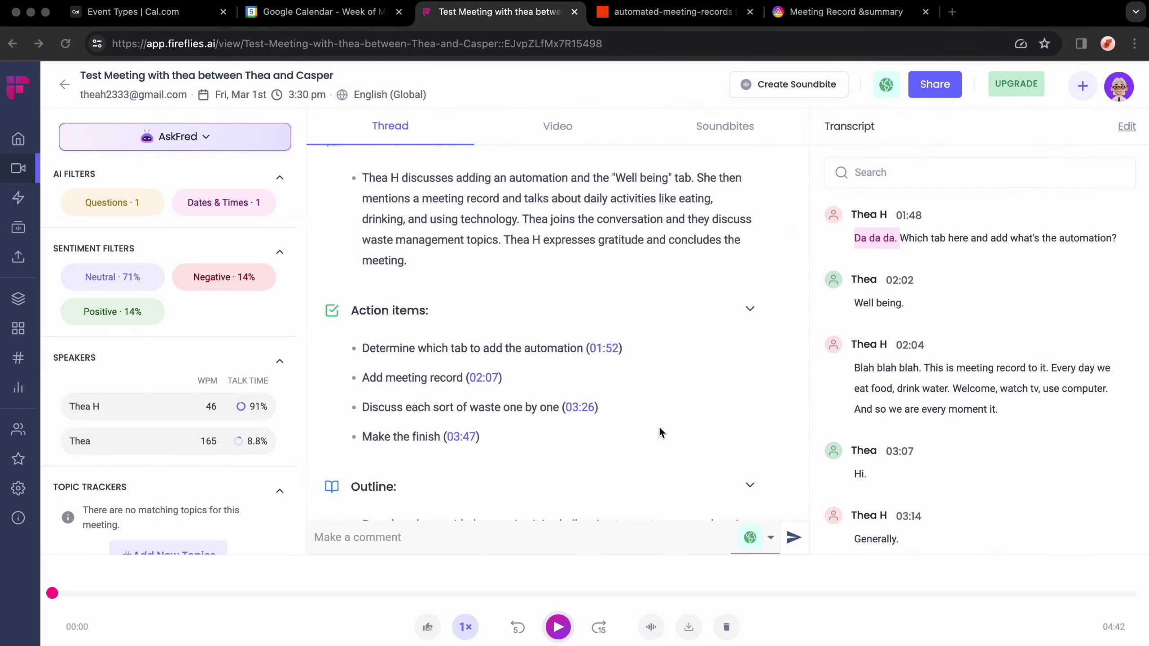
{"action": "scroll", "coordinate": [659, 426], "scroll_direction": "down", "scroll_amount": 10}
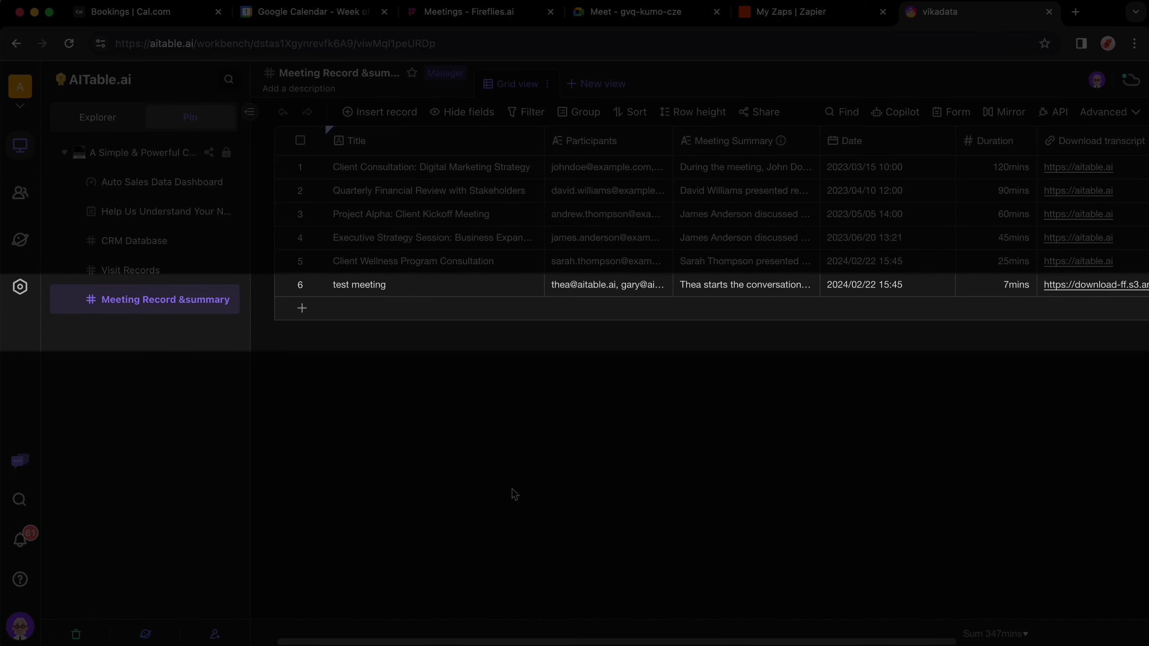
{"action": "left_click", "coordinate": [395, 309]}
{"action": "left_click", "coordinate": [658, 314]}
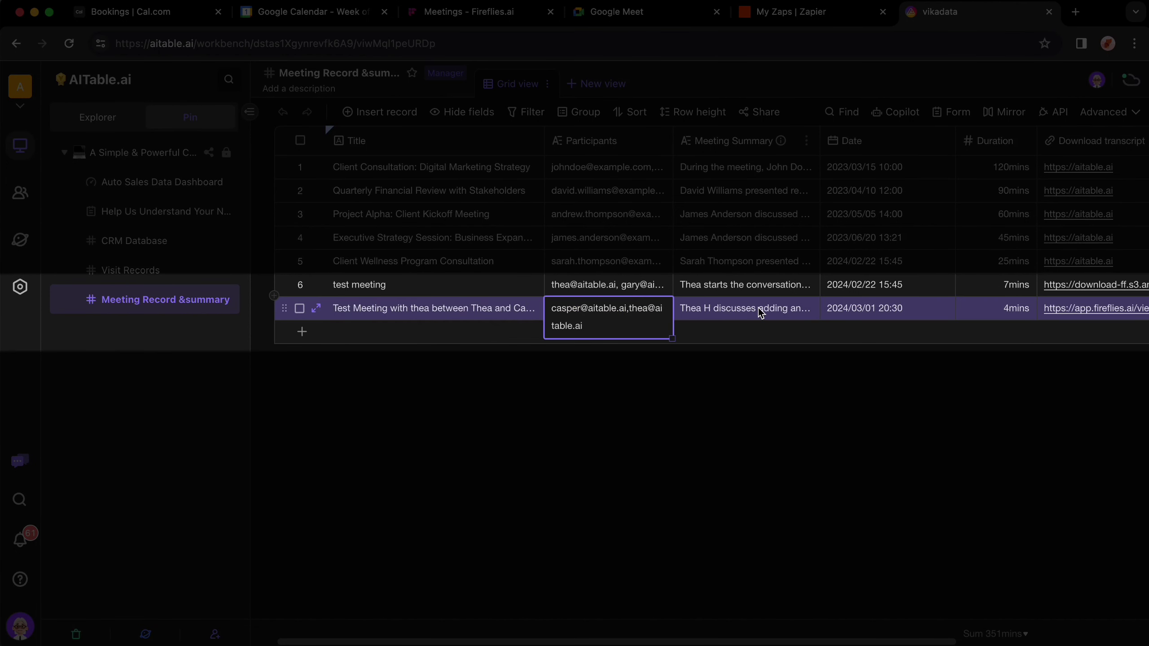
{"action": "left_click", "coordinate": [872, 313]}
{"action": "left_click", "coordinate": [1057, 315]}
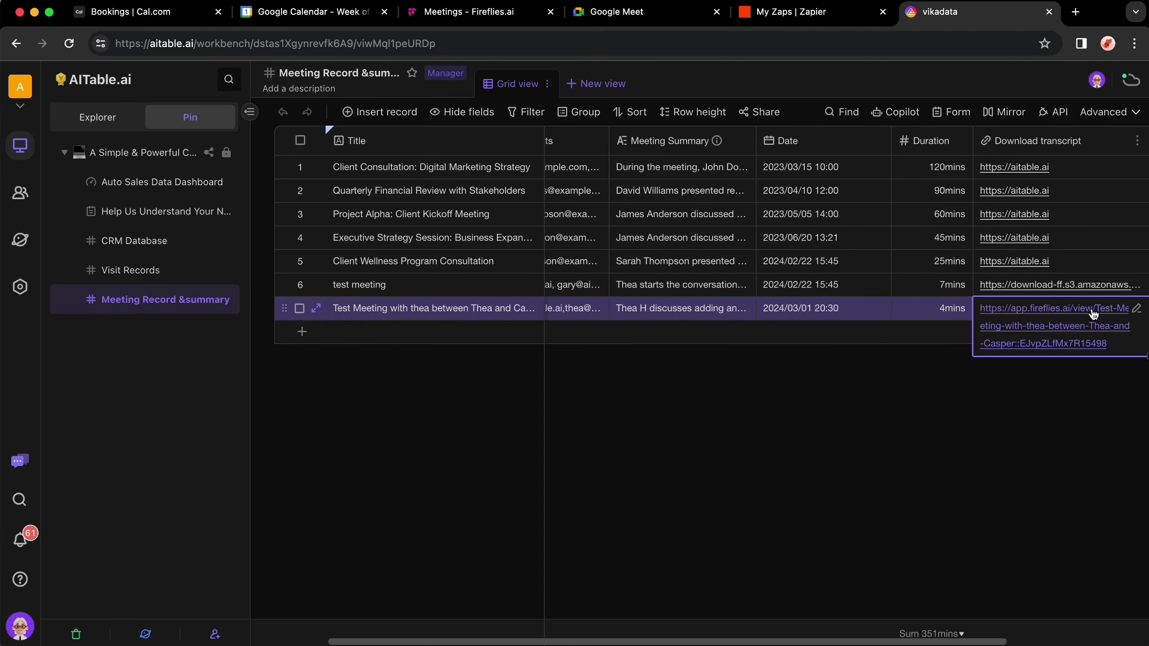
{"action": "left_click", "coordinate": [816, 17]}
{"action": "left_click", "coordinate": [1099, 273]}
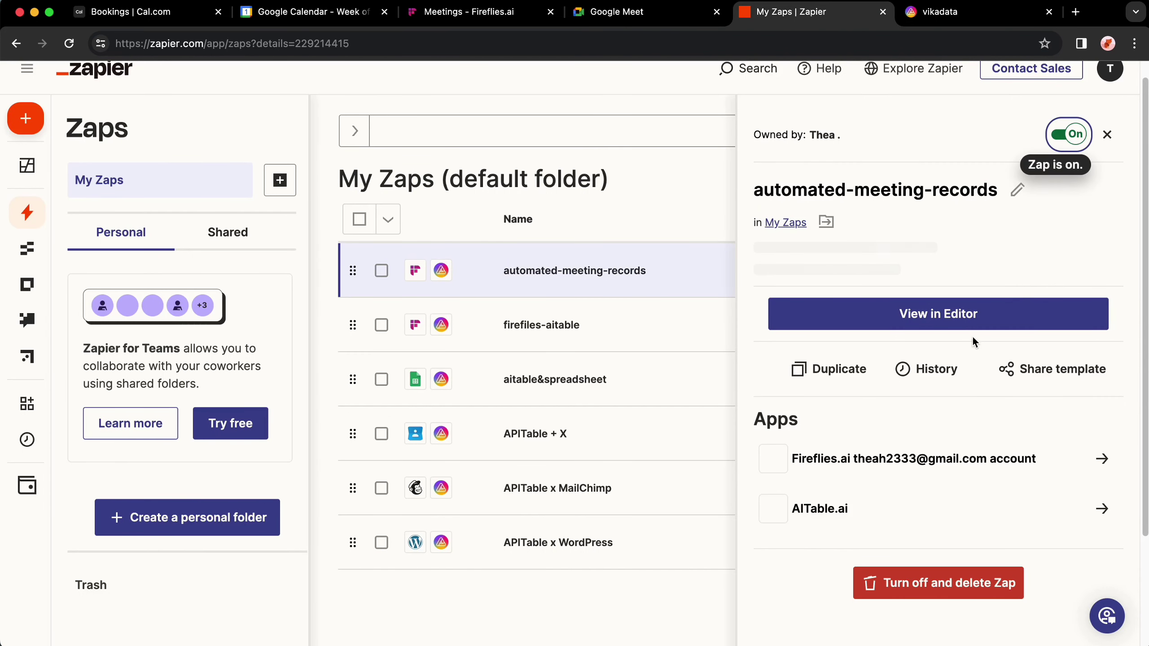